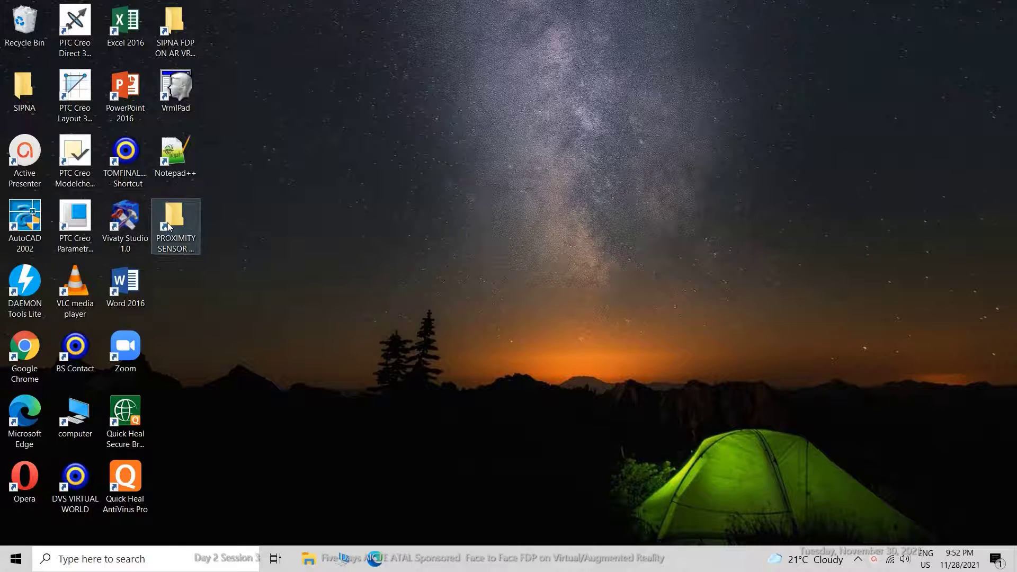
- Open PROXIMITY SENSOR DEMO.fxw from the PROXIMITY SENSOR folder and maximize the editor
double_click(167, 222)
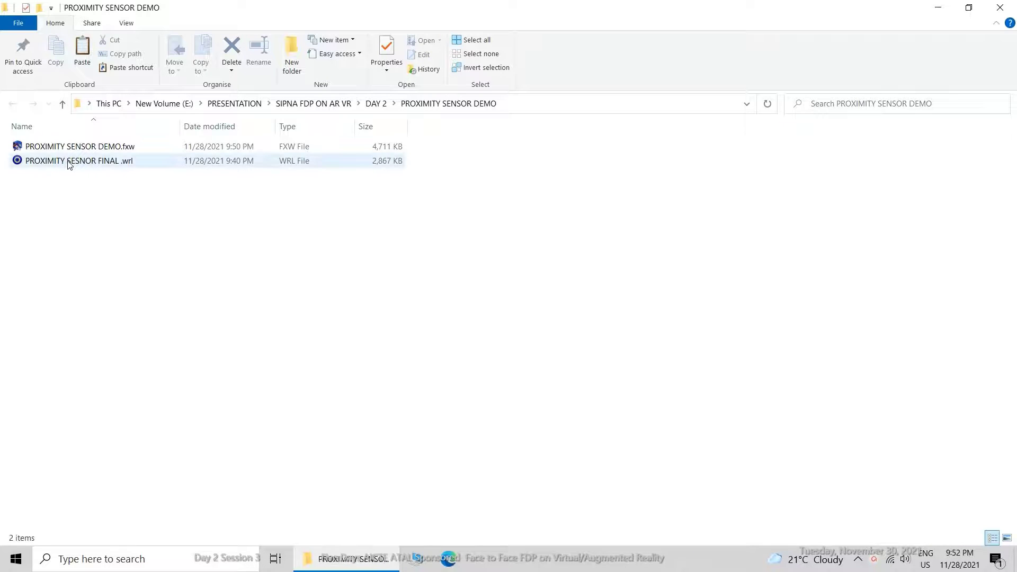
double_click(50, 147)
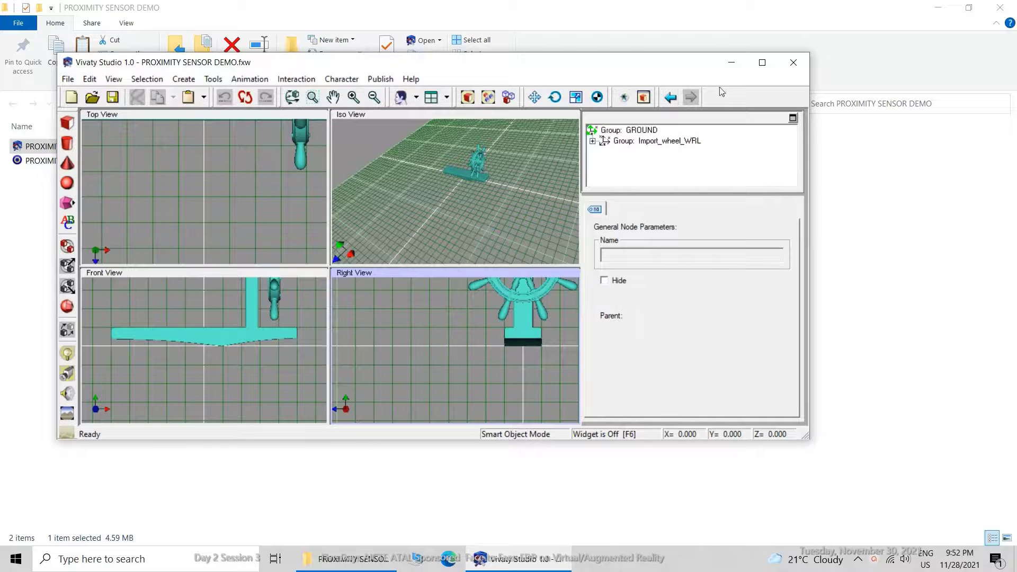
click(758, 64)
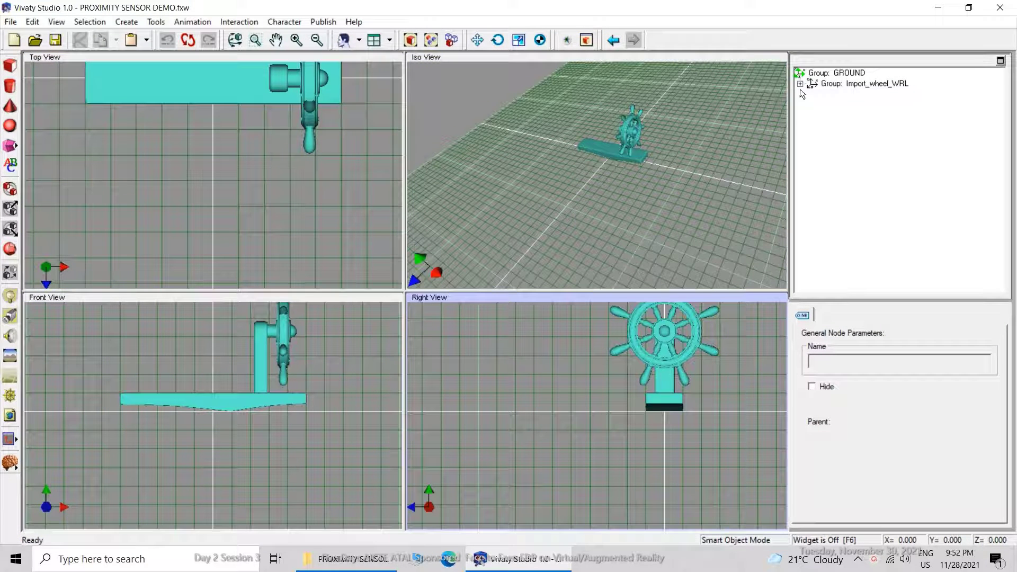
- Add Group1 at the origin under Import_wheel_WRL and move the IndexedFaceSet into it
click(800, 84)
click(10, 189)
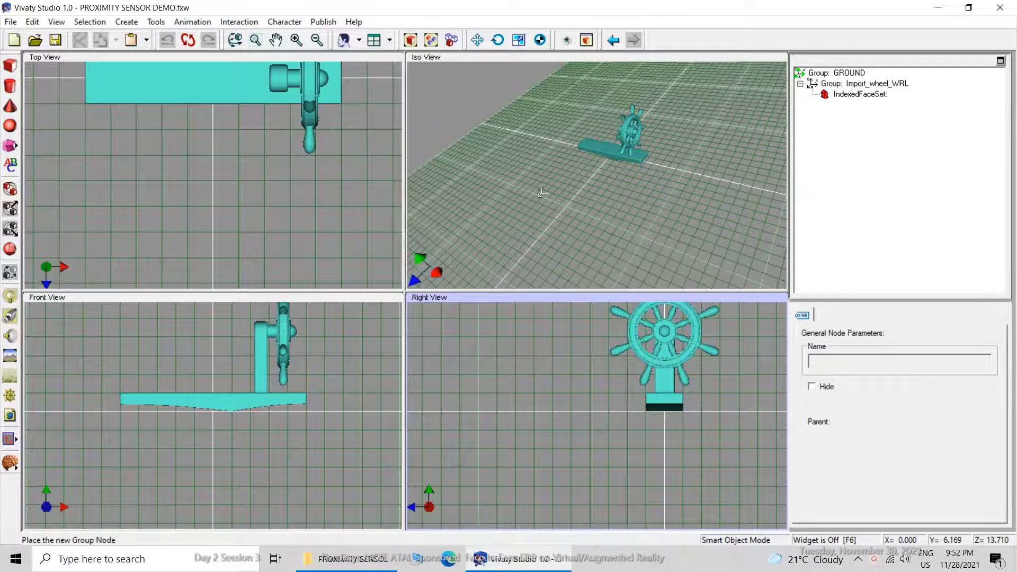
click(615, 165)
click(822, 316)
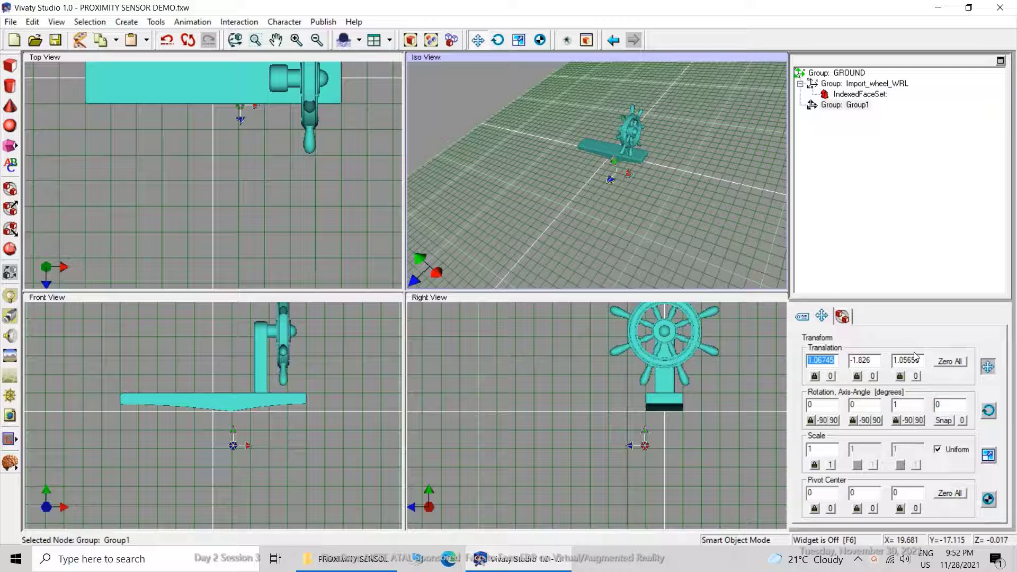
click(950, 362)
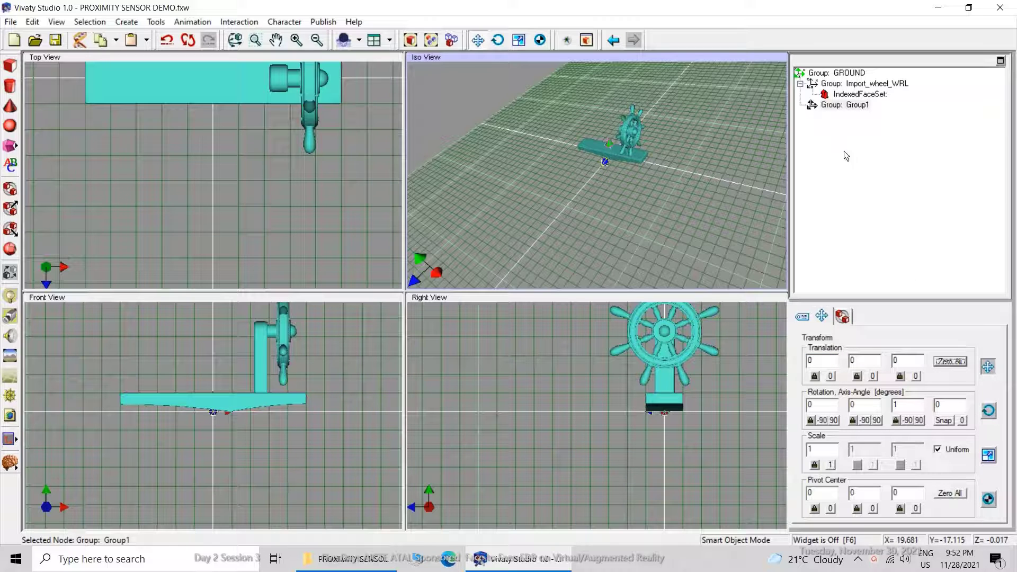
mouse_move(842, 106)
mouse_down()
mouse_move(853, 84)
mouse_move(858, 105)
mouse_up()
click(851, 95)
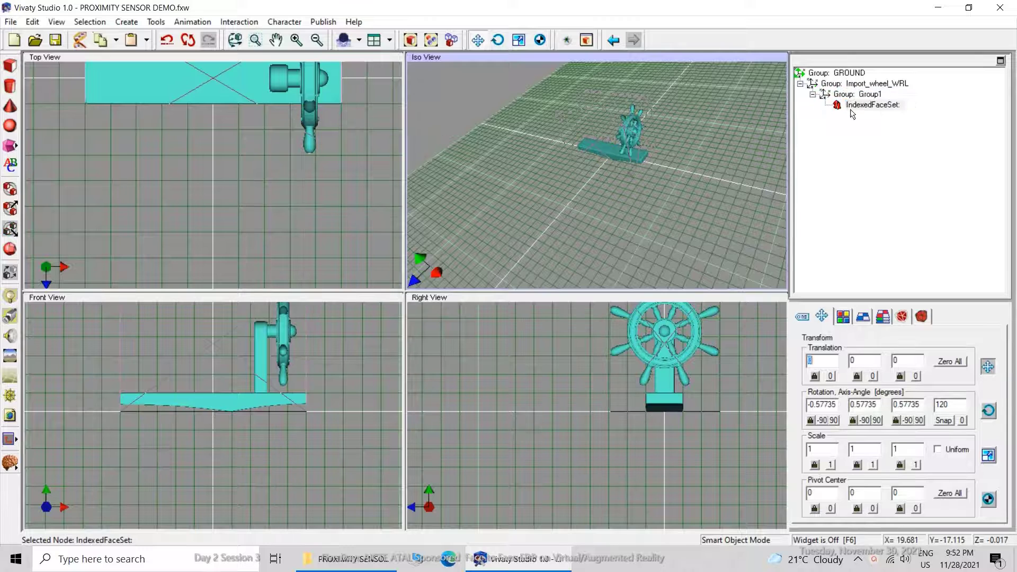
click(729, 183)
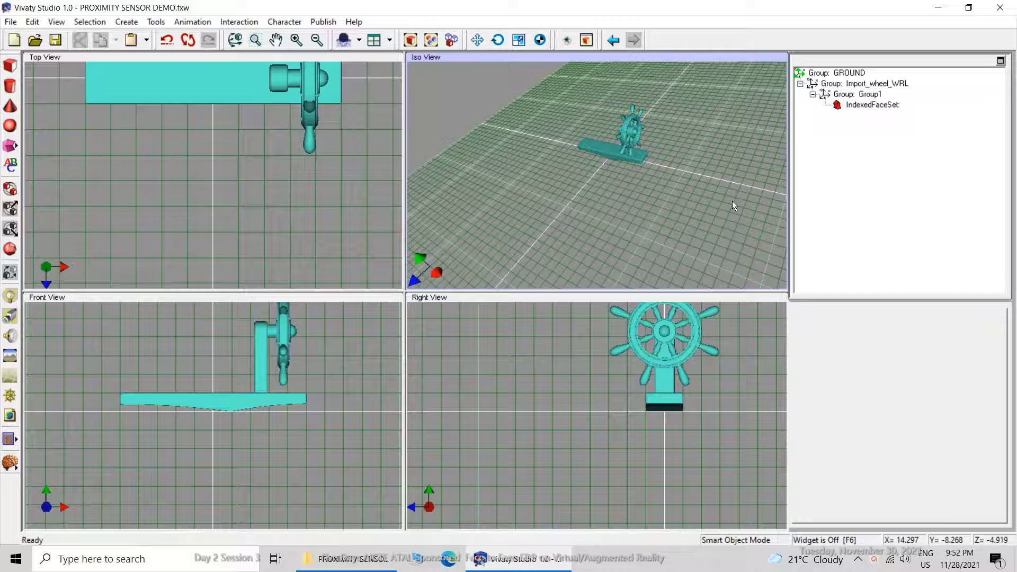
- Create Sensor1, nest it in Group1 beside the mesh, and zero its position
click(238, 21)
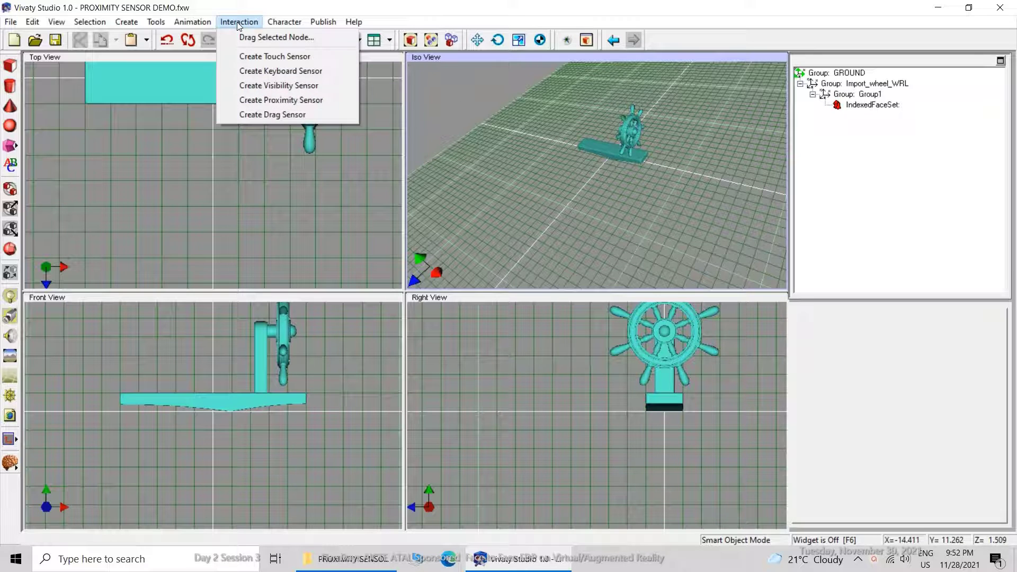
click(278, 100)
click(646, 188)
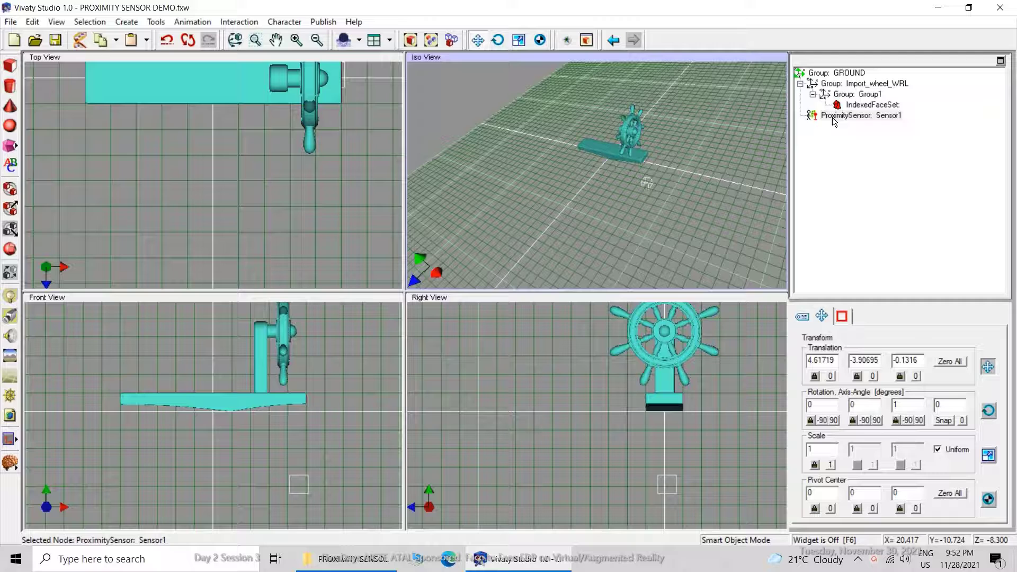
drag(831, 121, 858, 96)
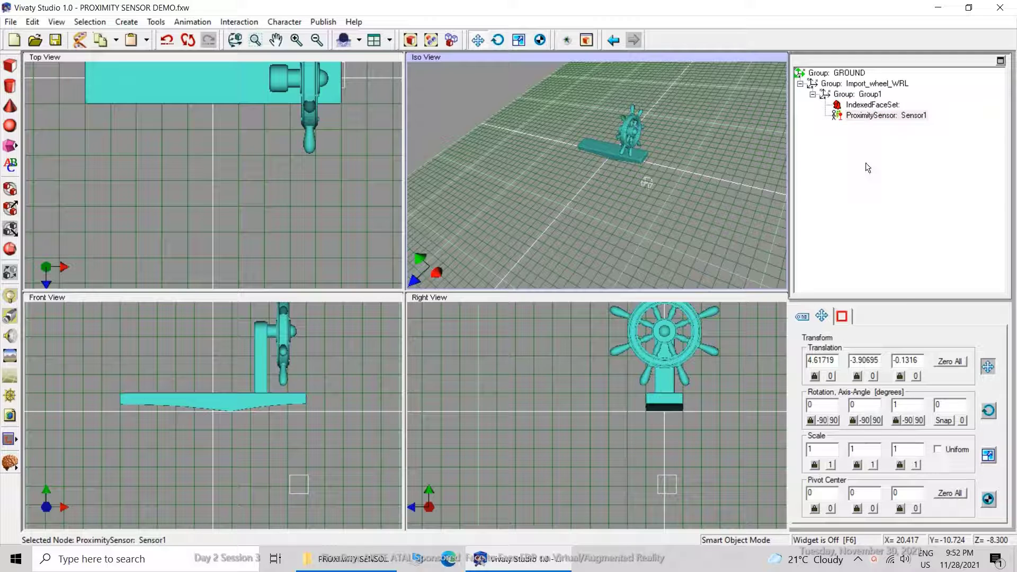
click(951, 363)
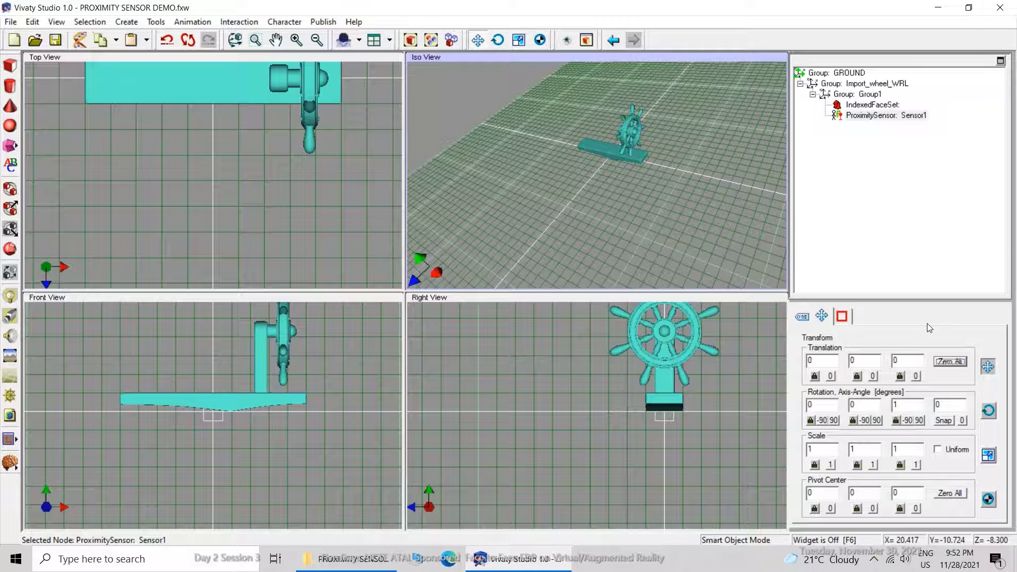
click(848, 319)
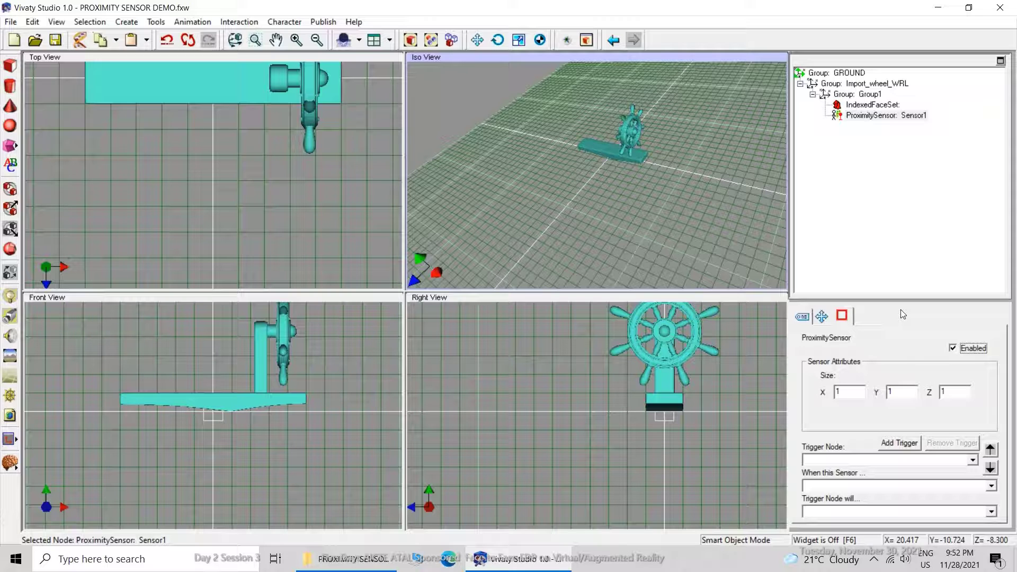
- Set Sensor1's Size X, Y and Z fields to 30 each, then reselect Sensor1
click(837, 392)
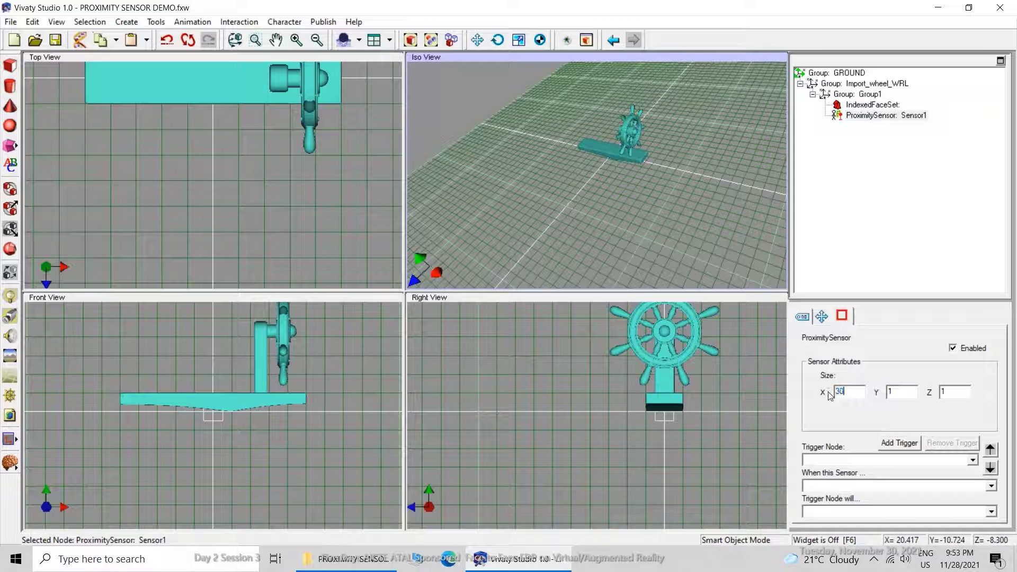
click(911, 394)
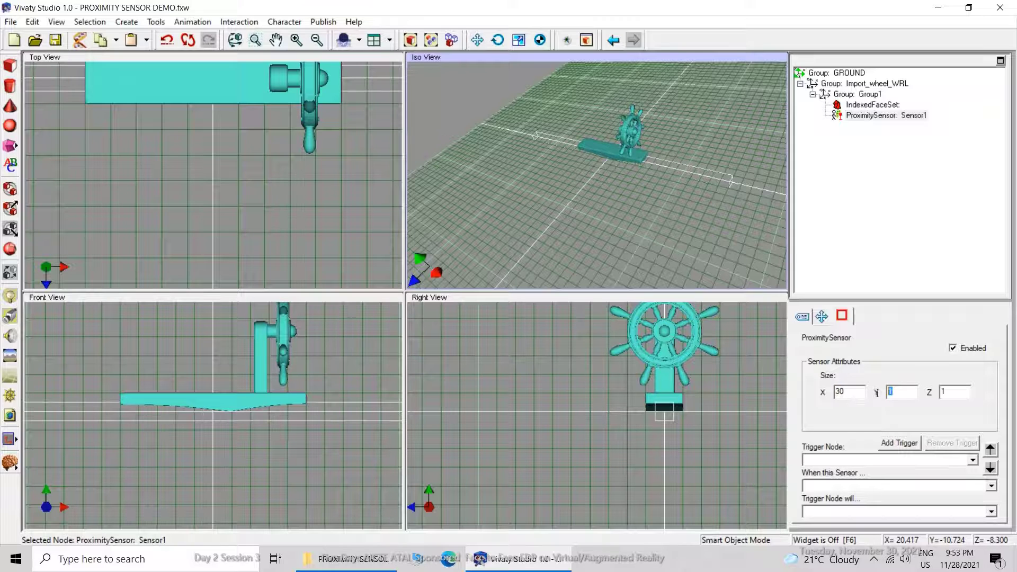
double_click(841, 392)
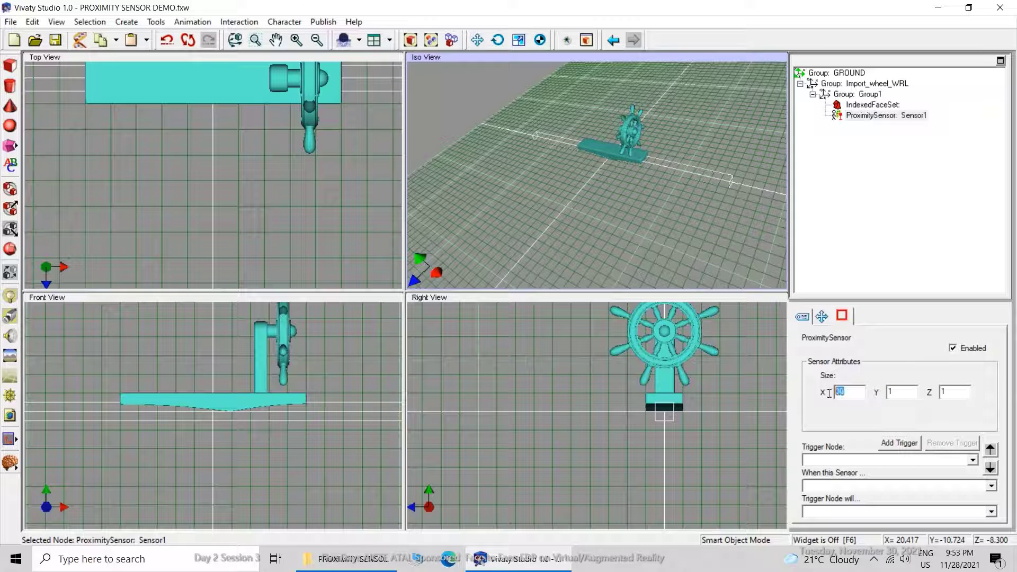
click(893, 391)
drag(893, 391, 875, 391)
text(30)
drag(962, 395, 929, 398)
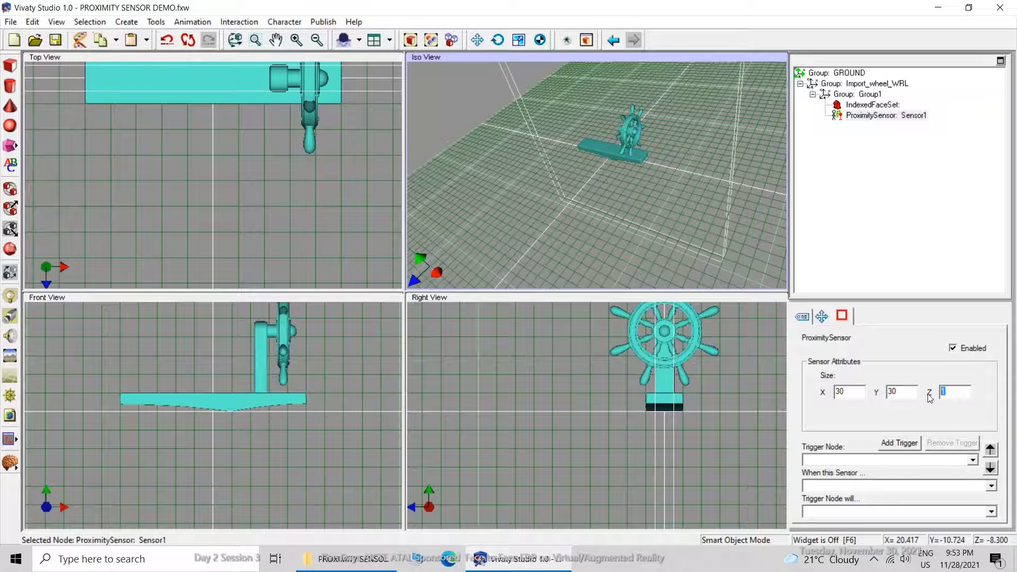
text(30)
click(756, 390)
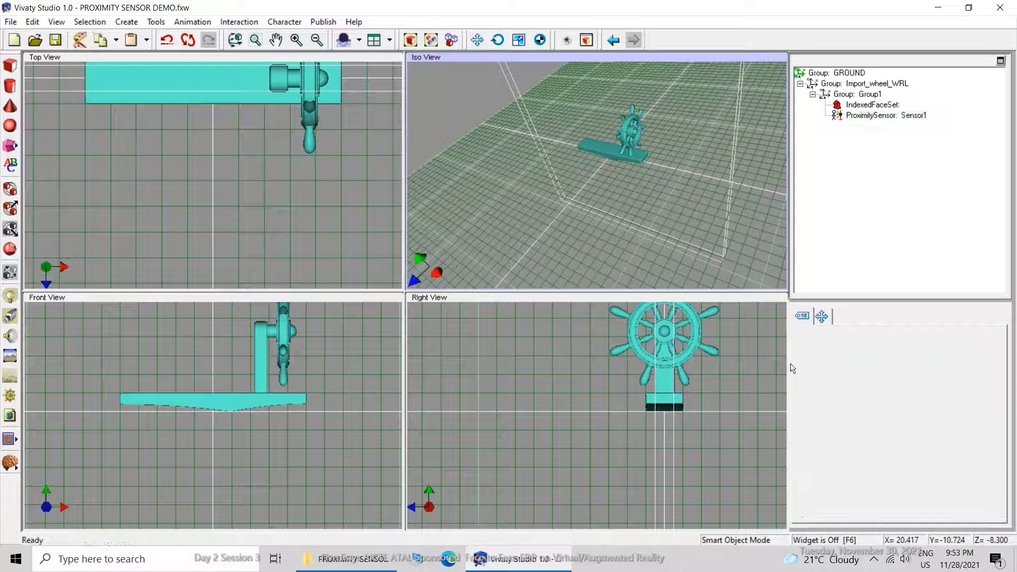
click(859, 116)
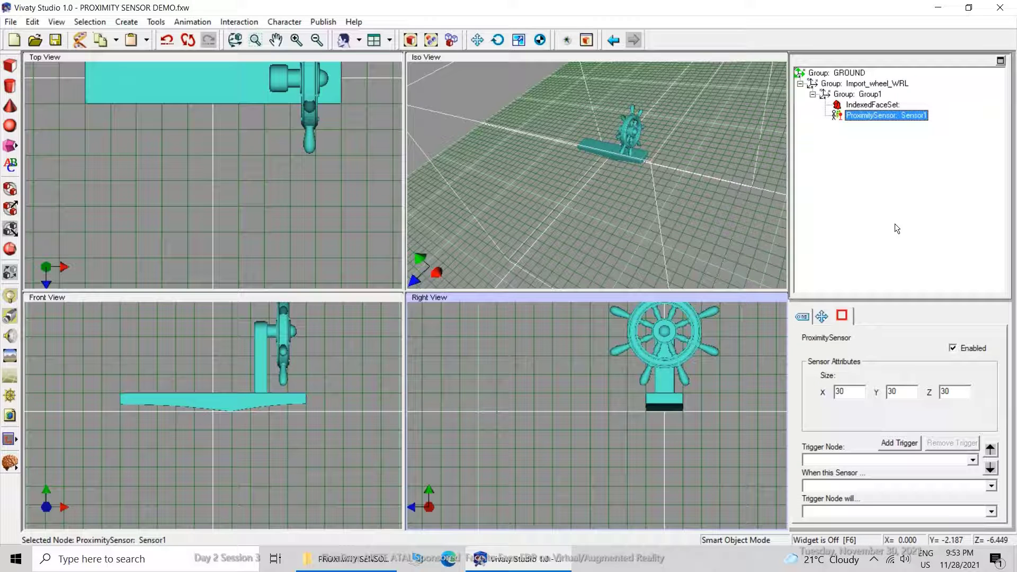
- Create TimeSensor1 at the origin, reposition it in the scene tree, and show its Animation settings
click(242, 23)
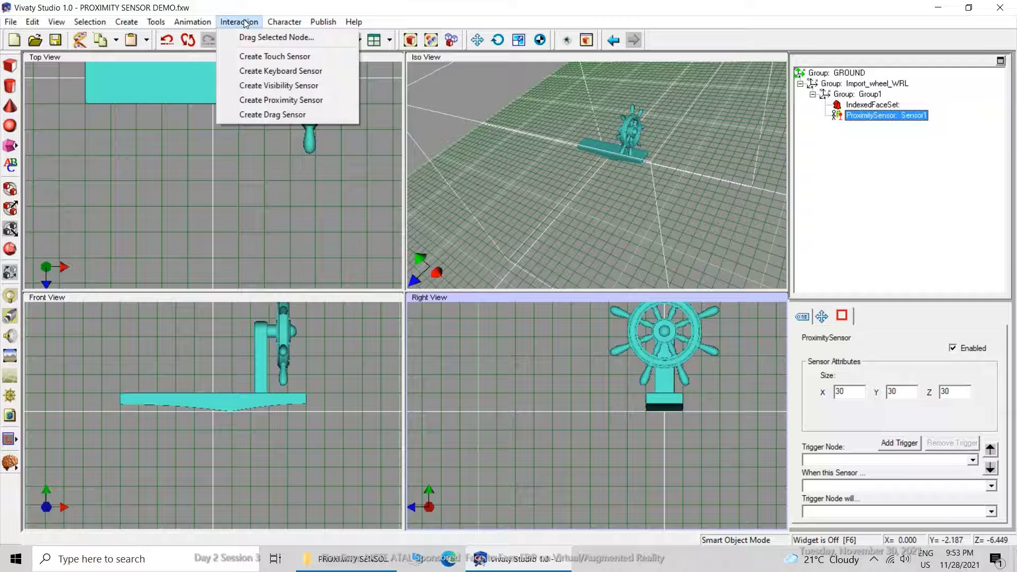
mouse_move(192, 22)
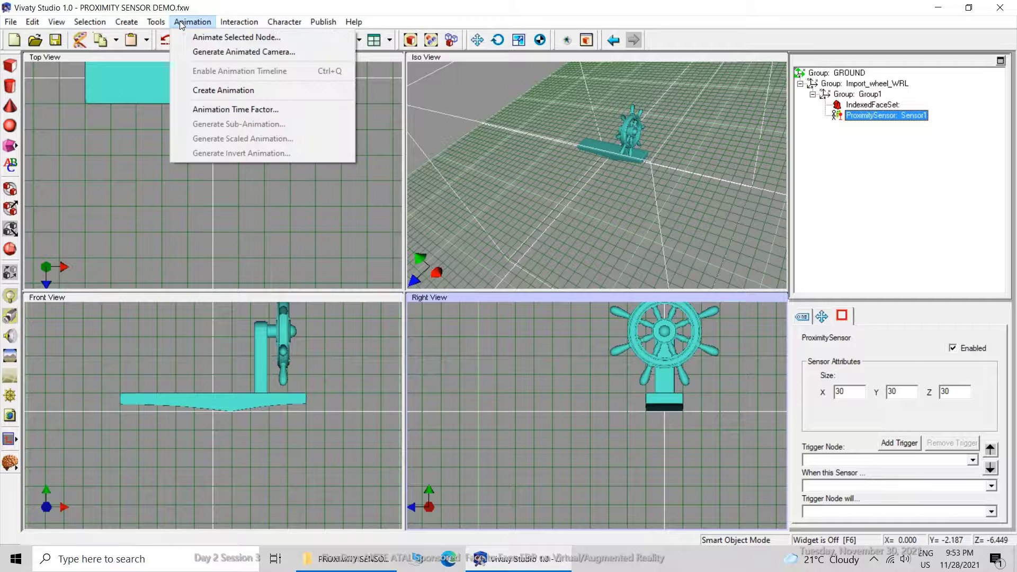
click(221, 91)
click(585, 170)
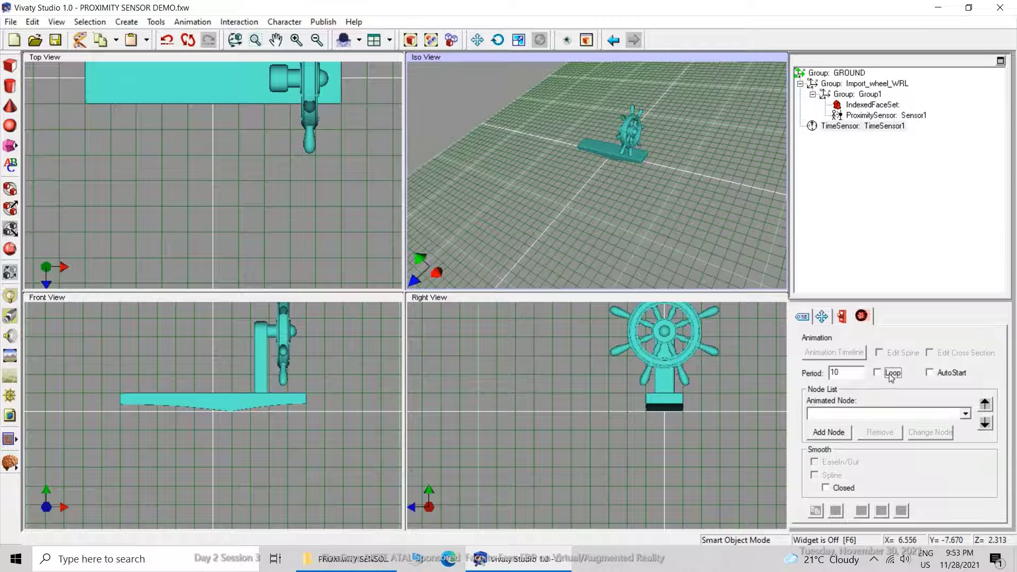
click(823, 317)
click(951, 363)
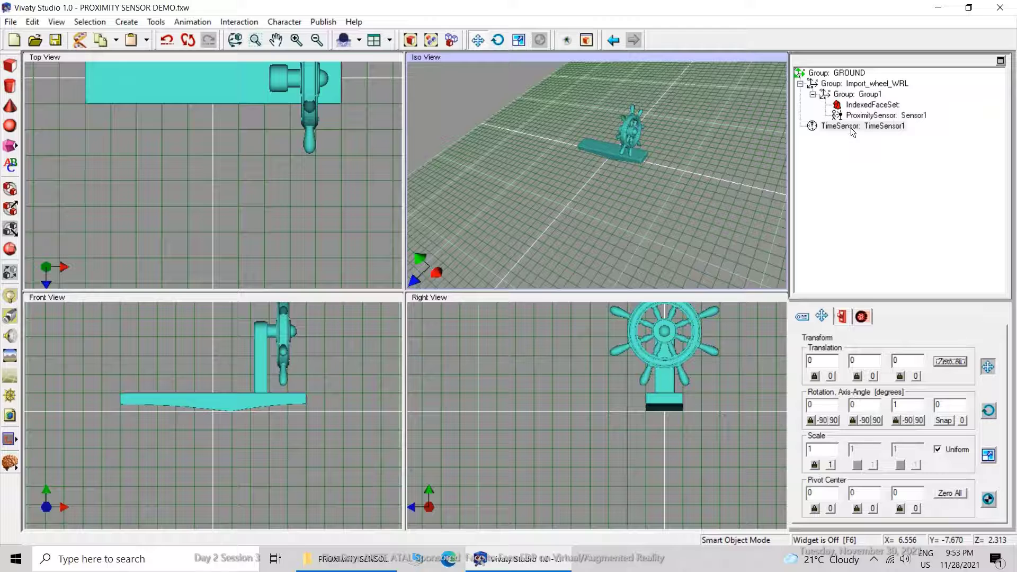
drag(851, 131, 822, 95)
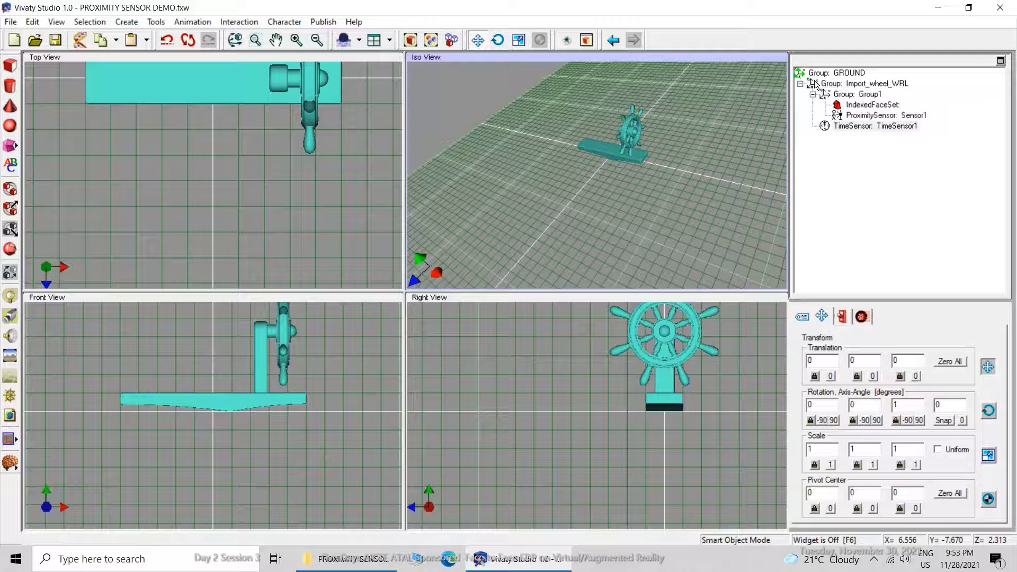
click(825, 126)
click(761, 262)
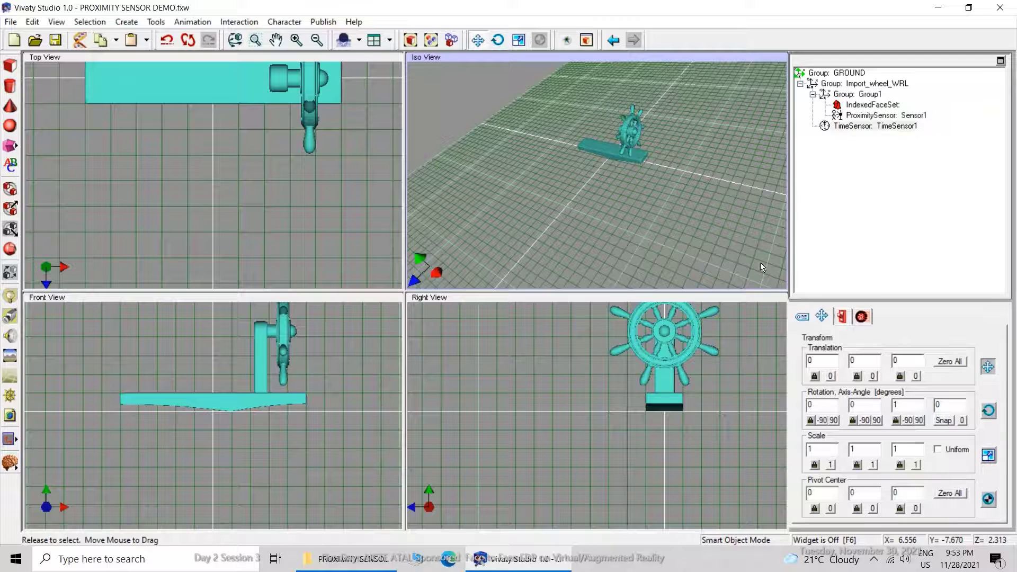
click(858, 128)
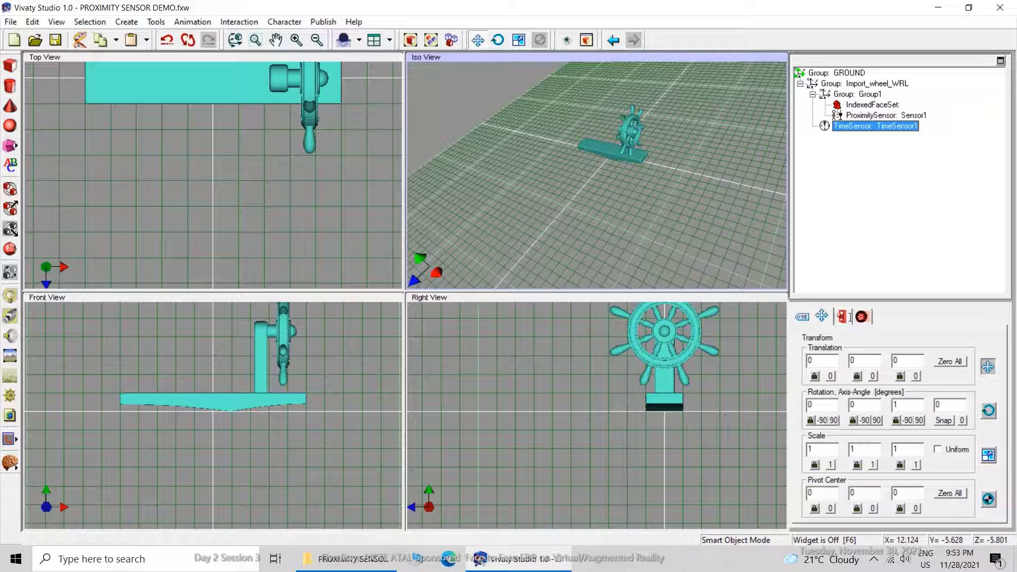
click(854, 317)
- Set TimeSensor1's period to 10 and pause the screen recorder
click(862, 316)
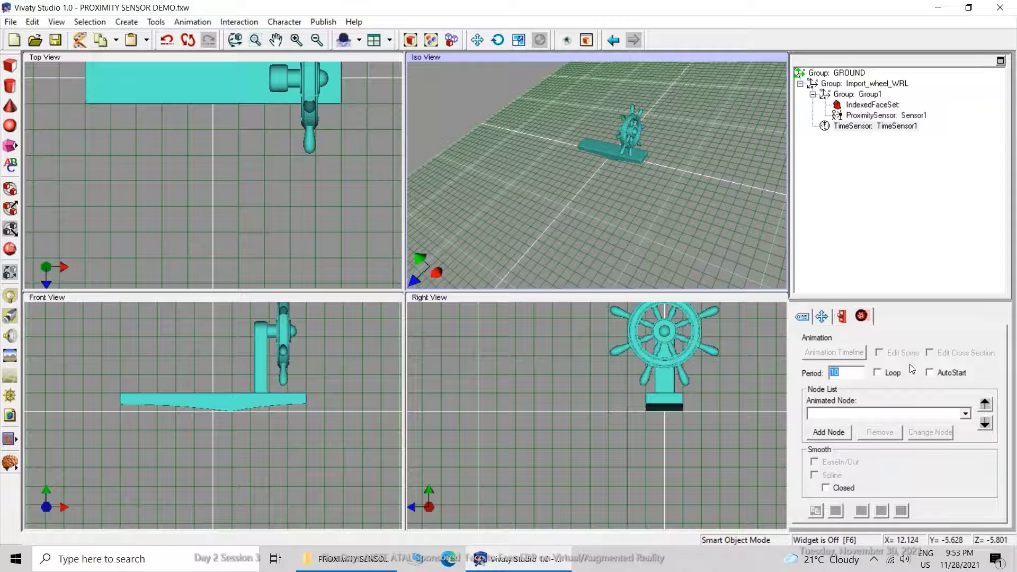
text(10)
click(875, 559)
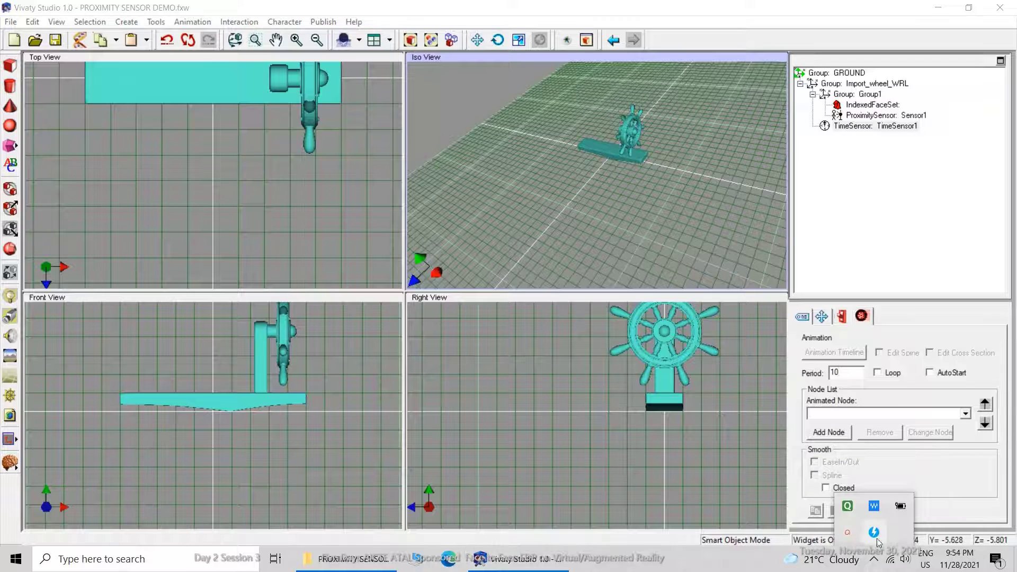
click(851, 533)
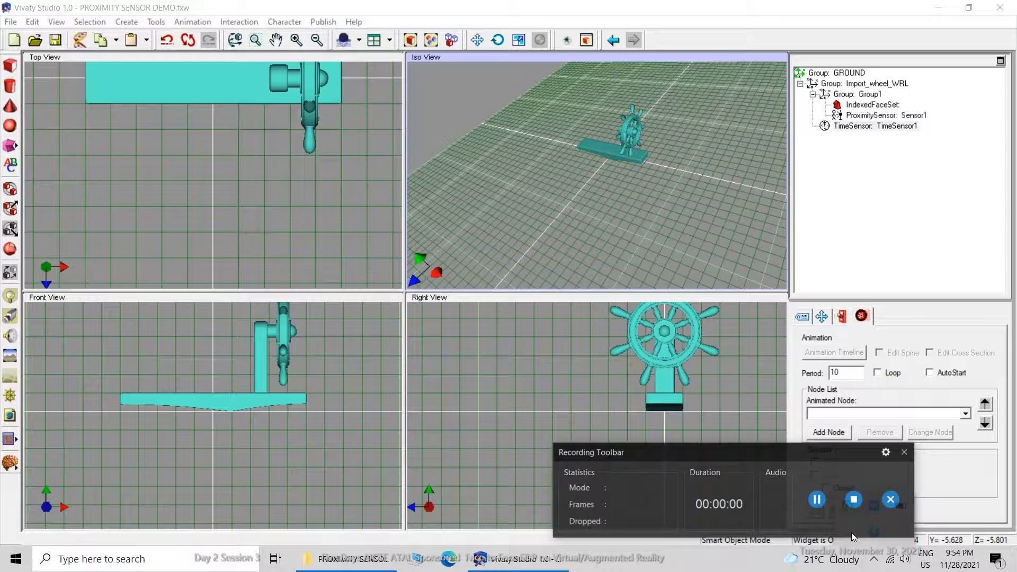
click(854, 500)
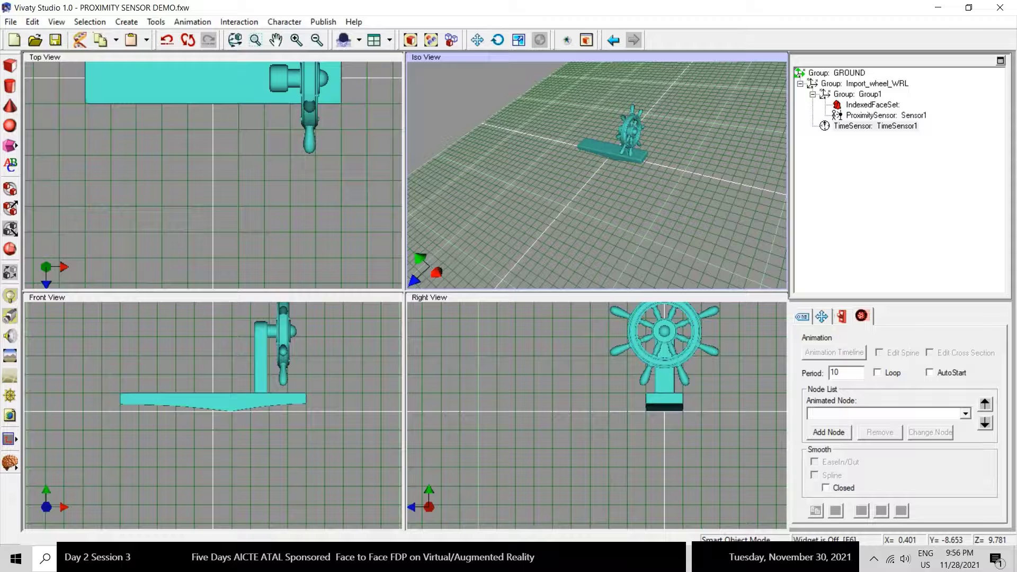
- Reselect TimeSensor1 and add Group1 as its animated node
click(886, 115)
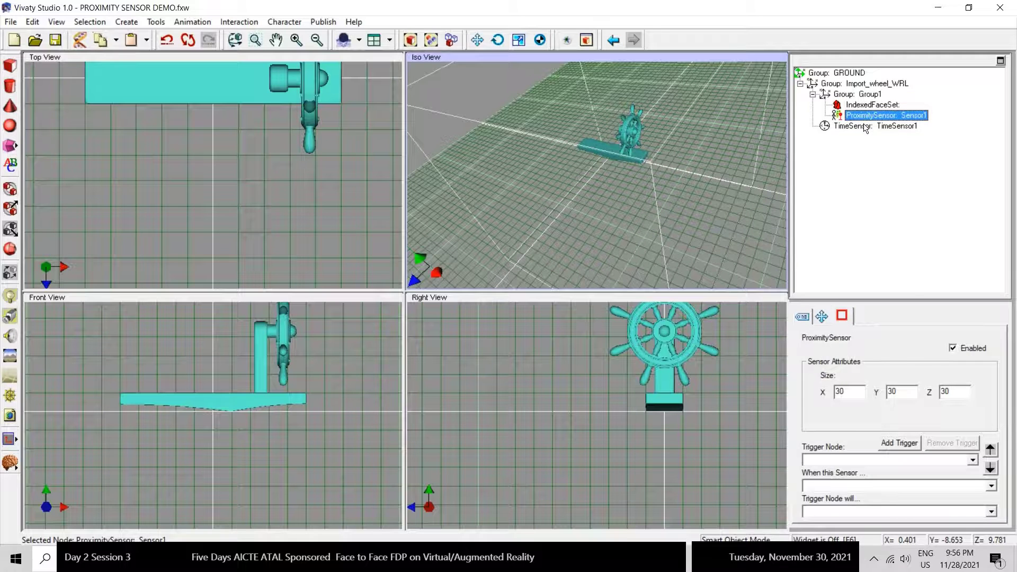
click(875, 126)
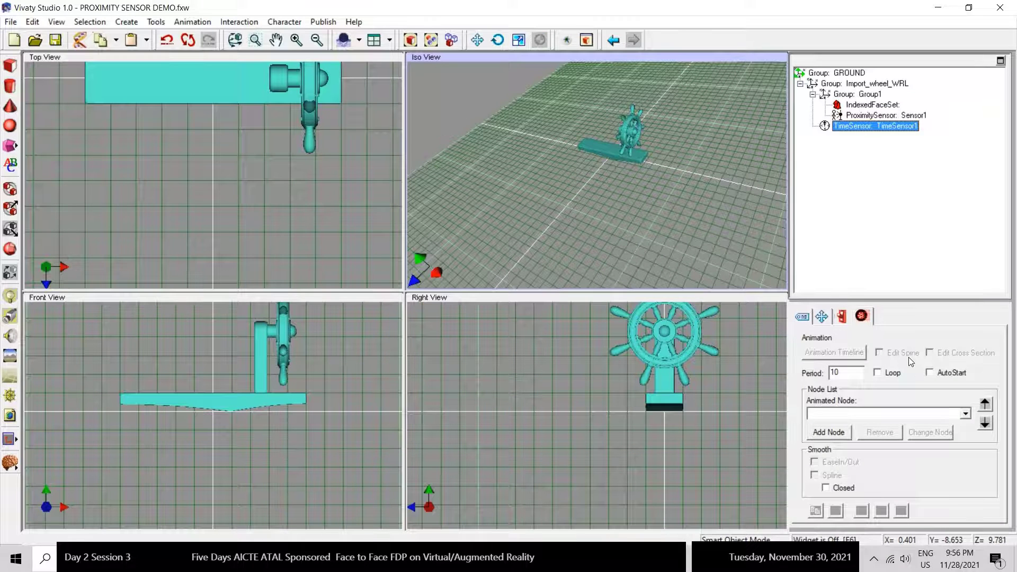
click(842, 434)
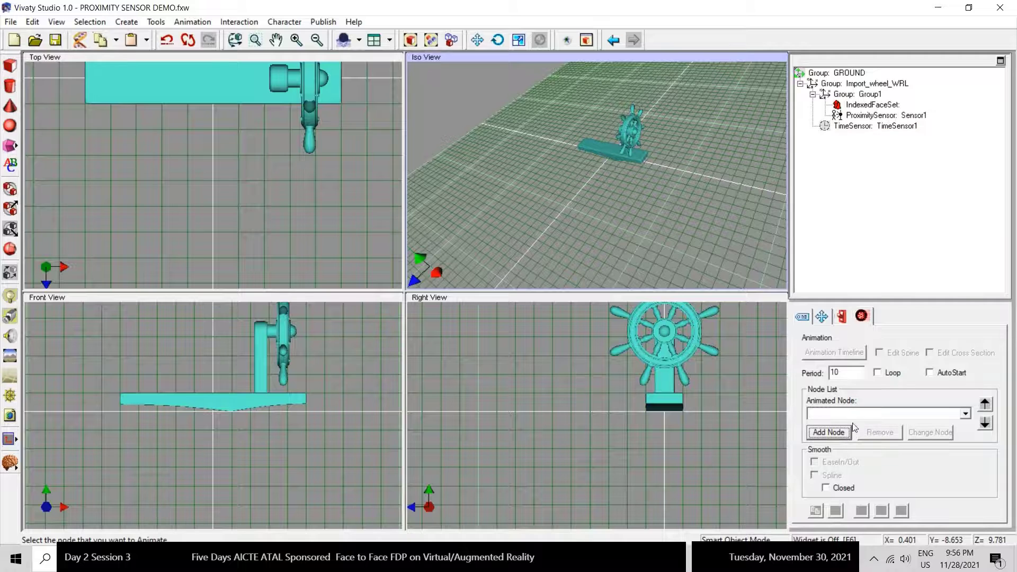
click(833, 95)
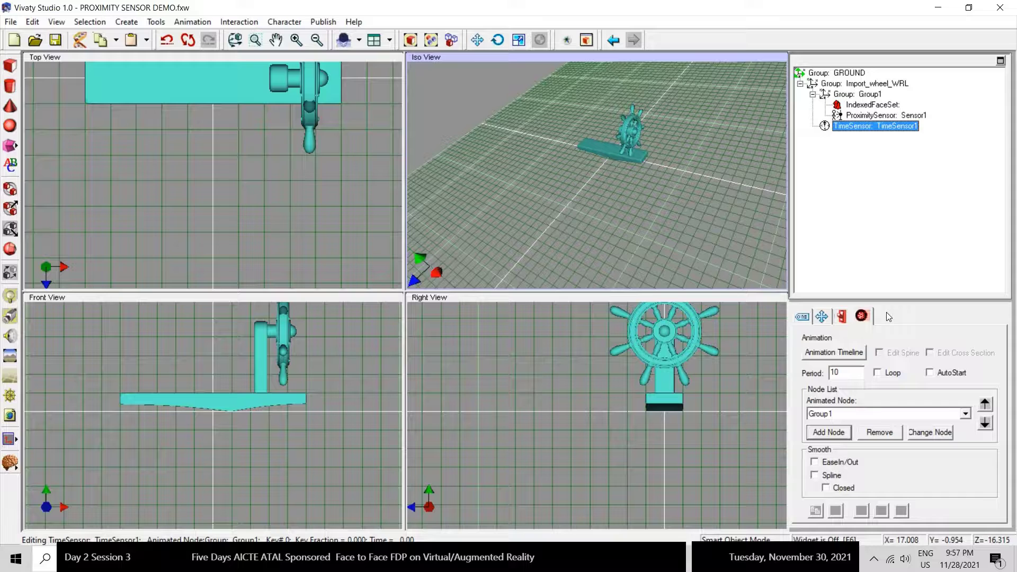
- On the timeline, key Group1 at 90° Y at 2.5 s and 180° at 5 s
click(859, 353)
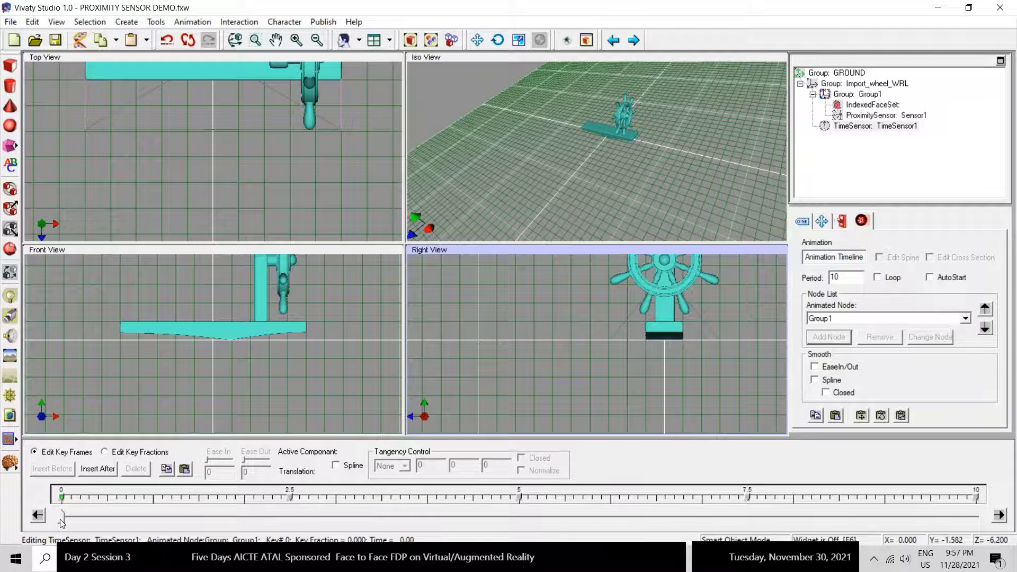
click(827, 221)
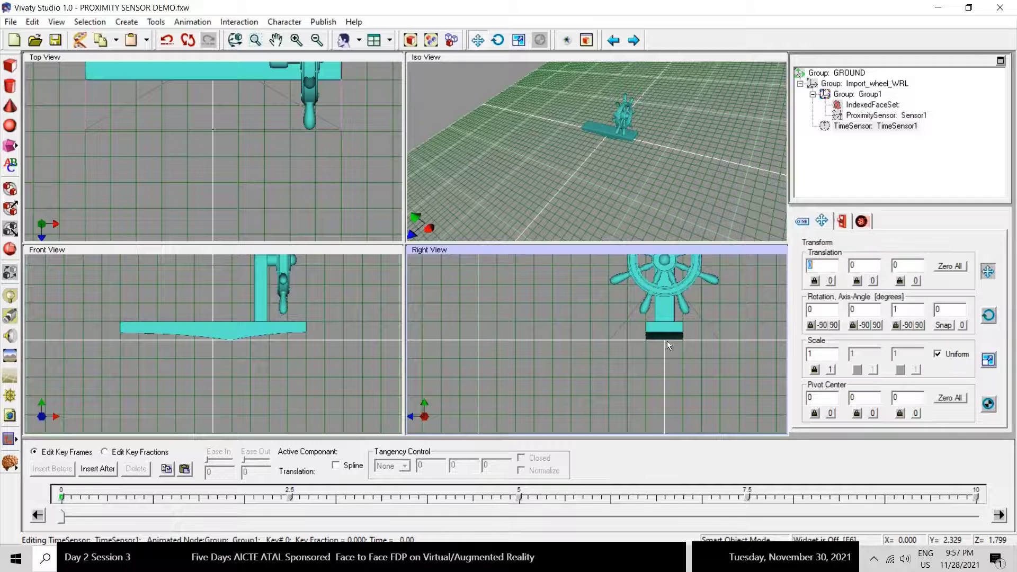
drag(62, 520, 290, 513)
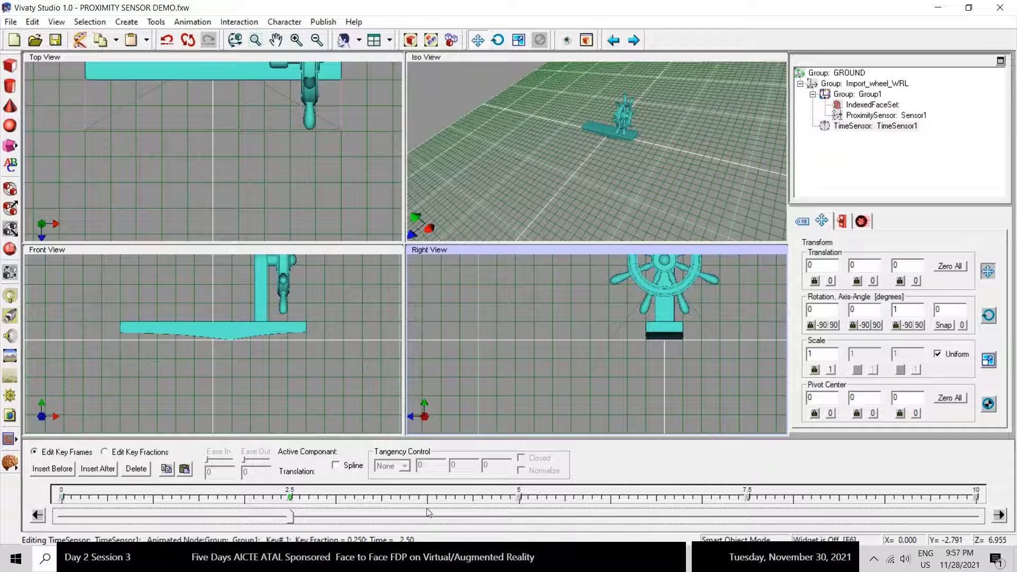
click(877, 326)
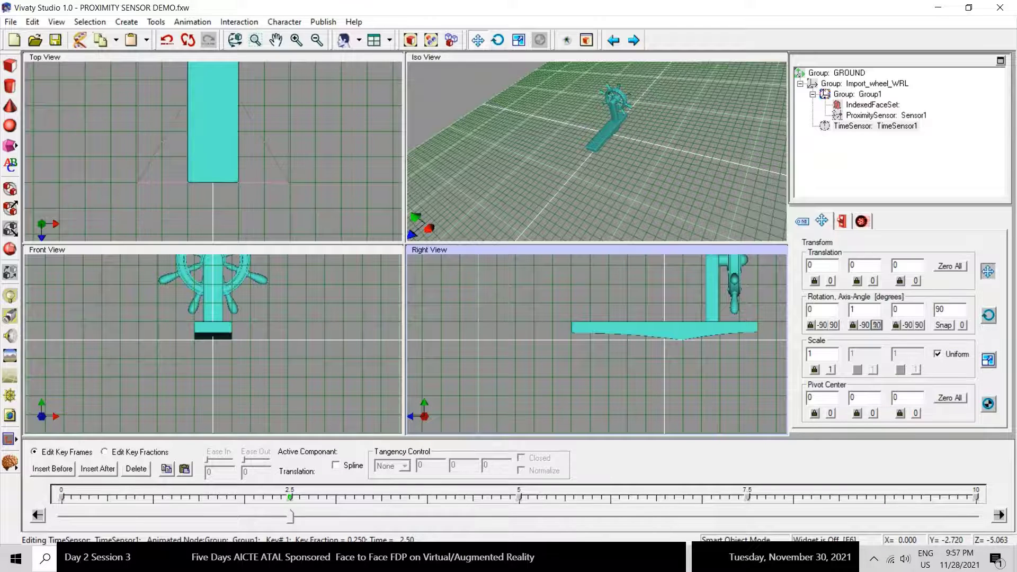
drag(291, 515, 520, 515)
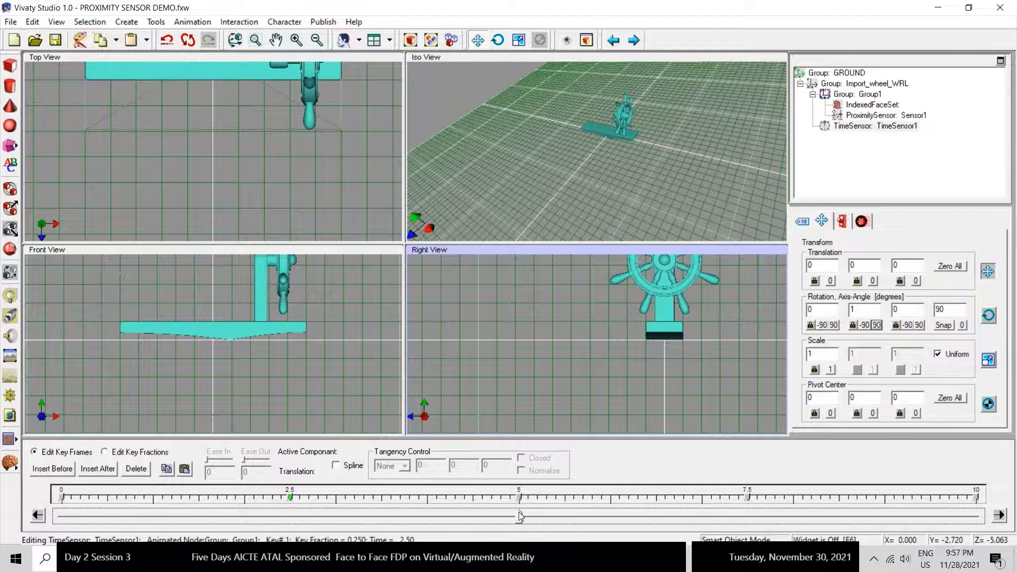
click(876, 326)
click(876, 326)
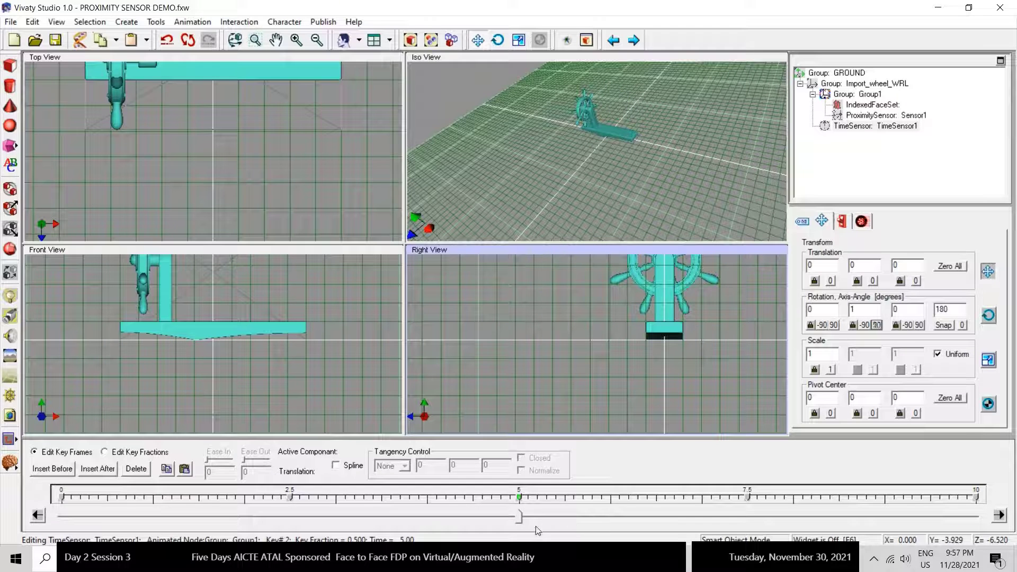
- Key Group1 at 270° Y at 7.5 s and a full turn at 10 s
drag(522, 517, 749, 503)
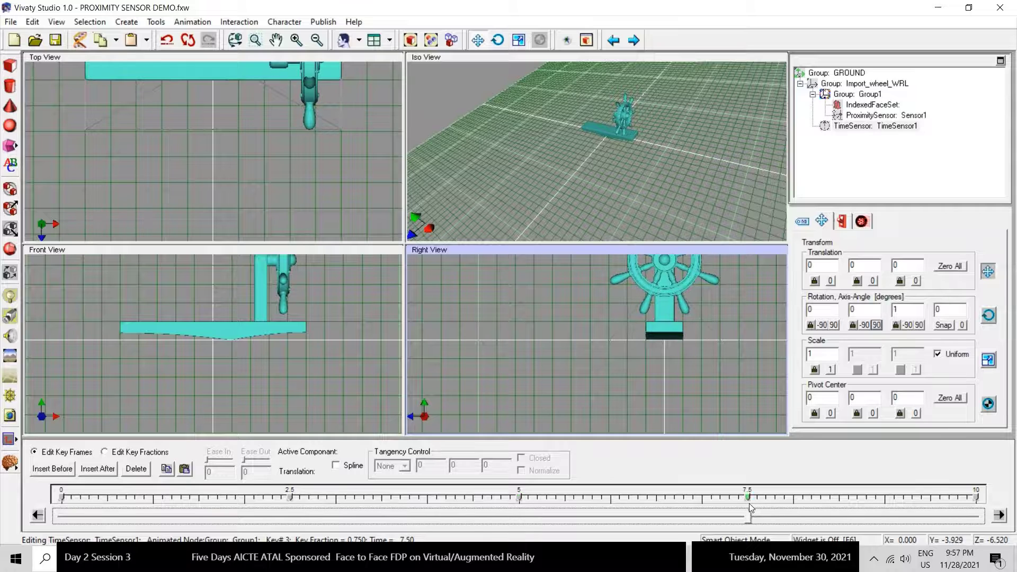
click(877, 325)
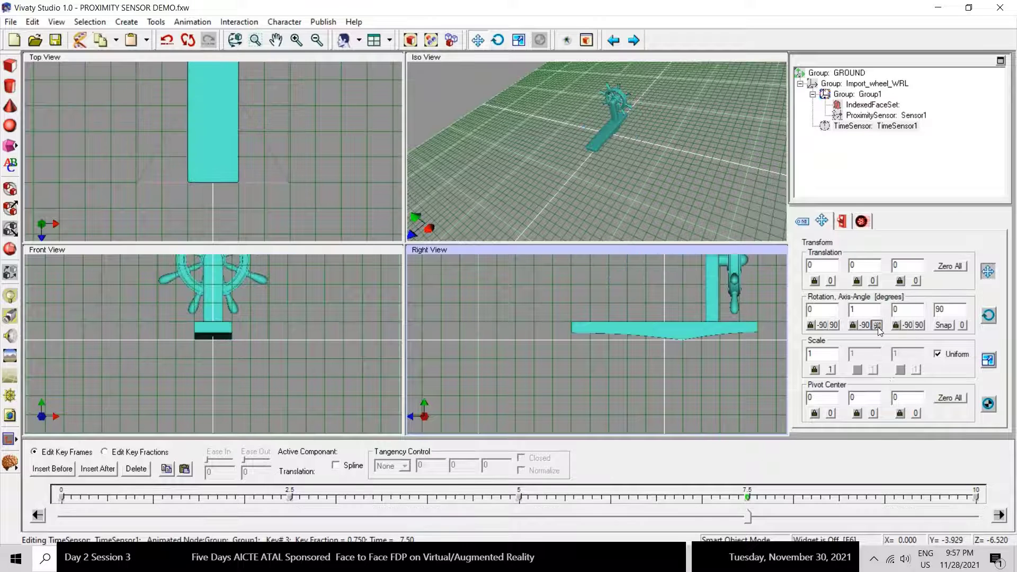
click(877, 325)
click(877, 324)
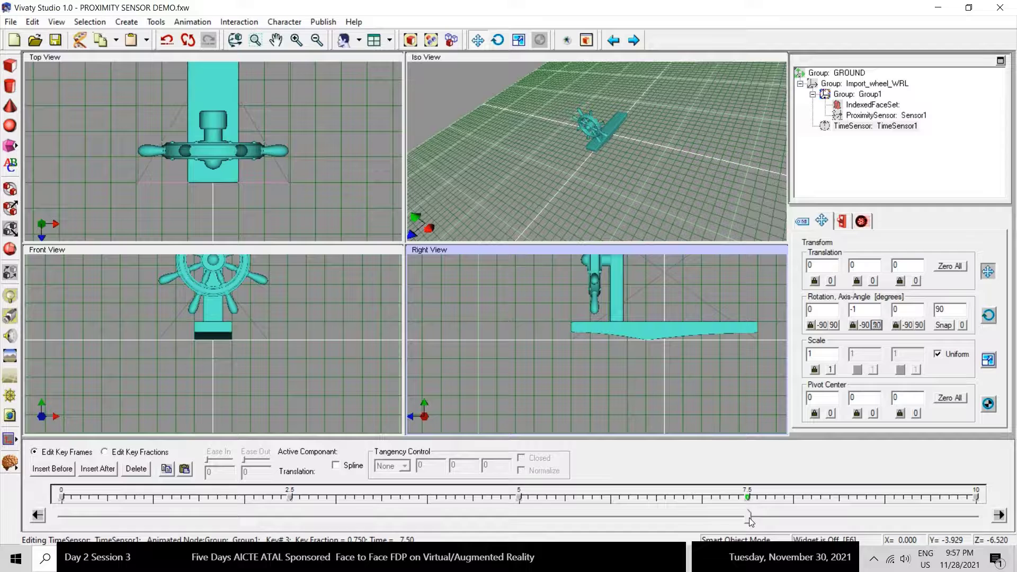
click(999, 515)
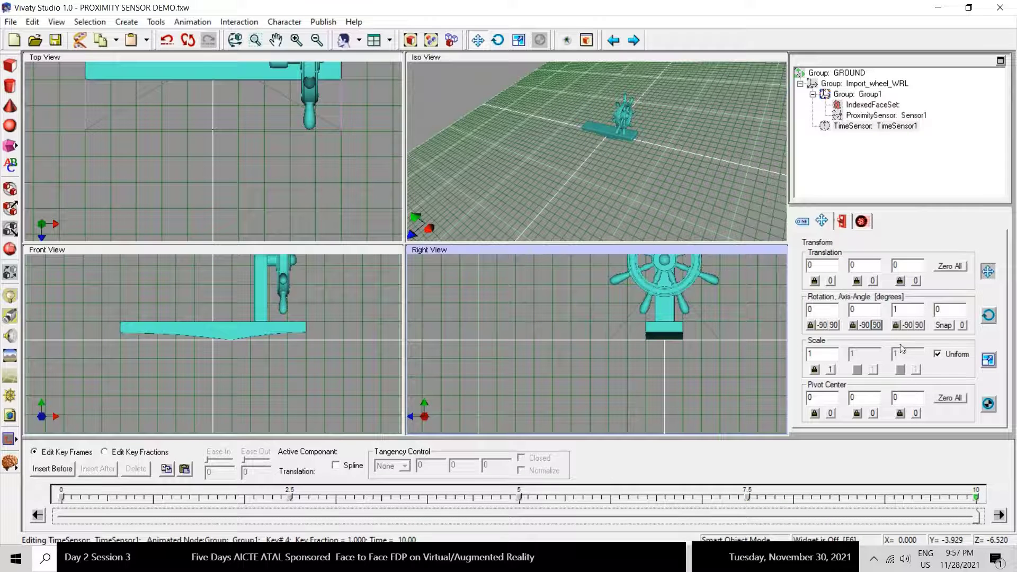
click(877, 325)
click(876, 324)
click(877, 325)
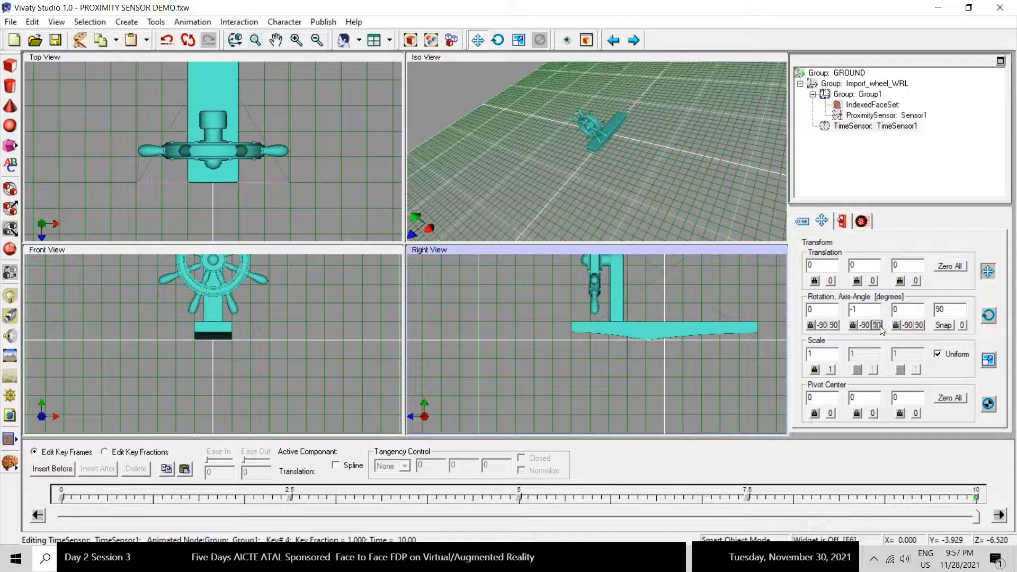
click(876, 325)
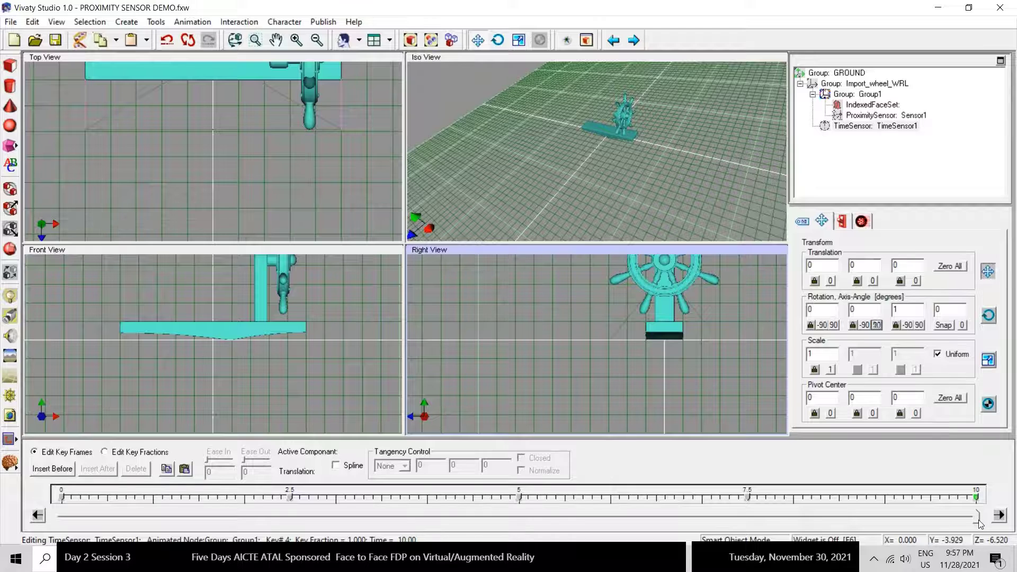
- Preview the spin back to time 0 and close the animation timeline
drag(979, 520, 35, 525)
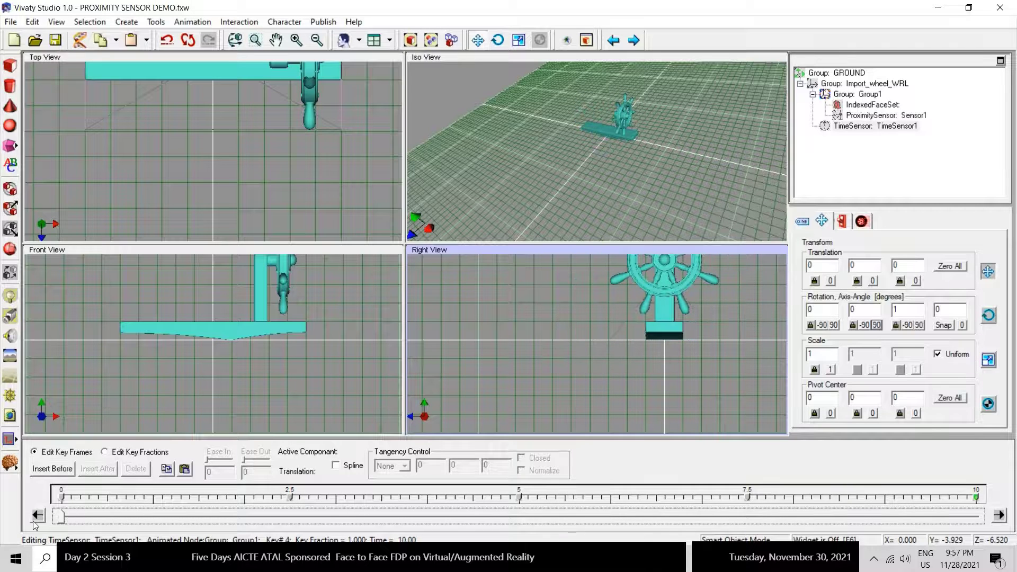
click(33, 521)
click(843, 222)
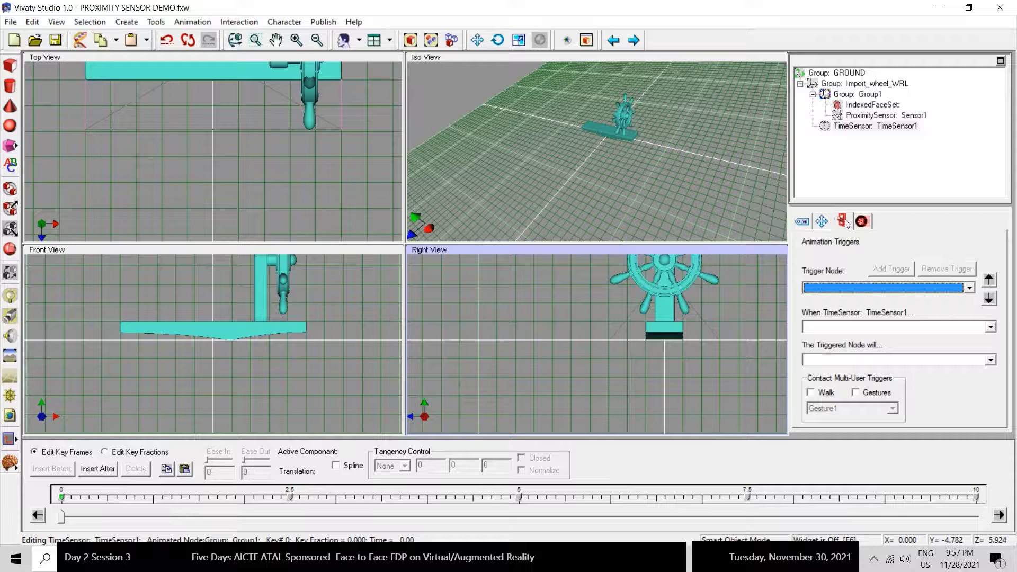
click(862, 222)
click(850, 258)
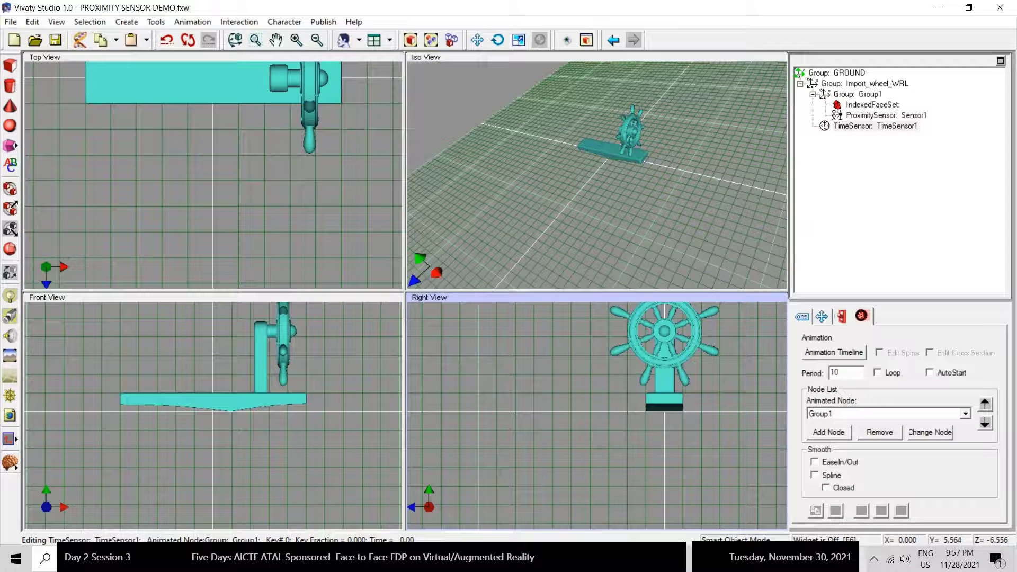
click(875, 560)
click(853, 536)
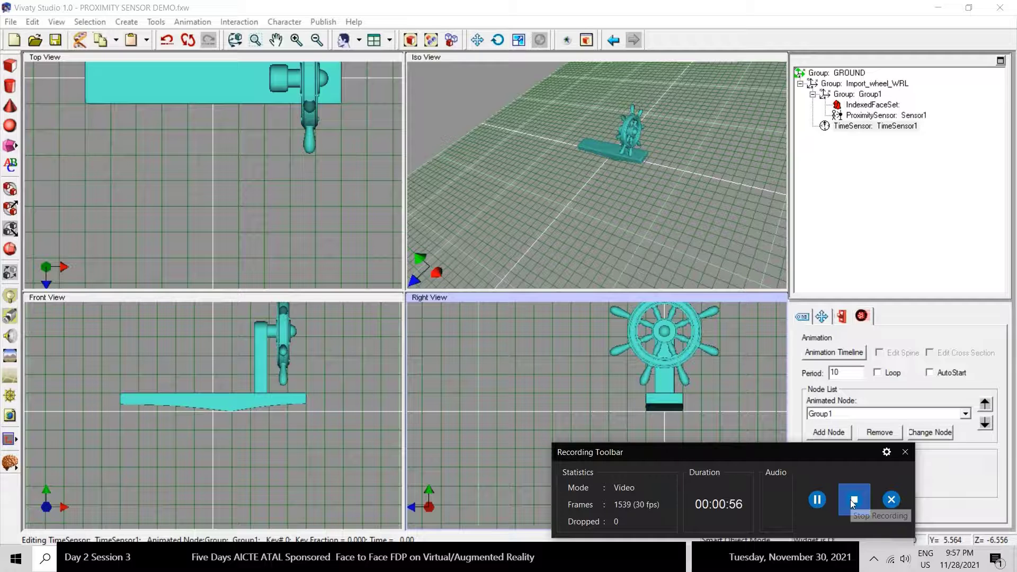
- Add a ROUTE from Sensor1 to TimeSensor1
click(853, 500)
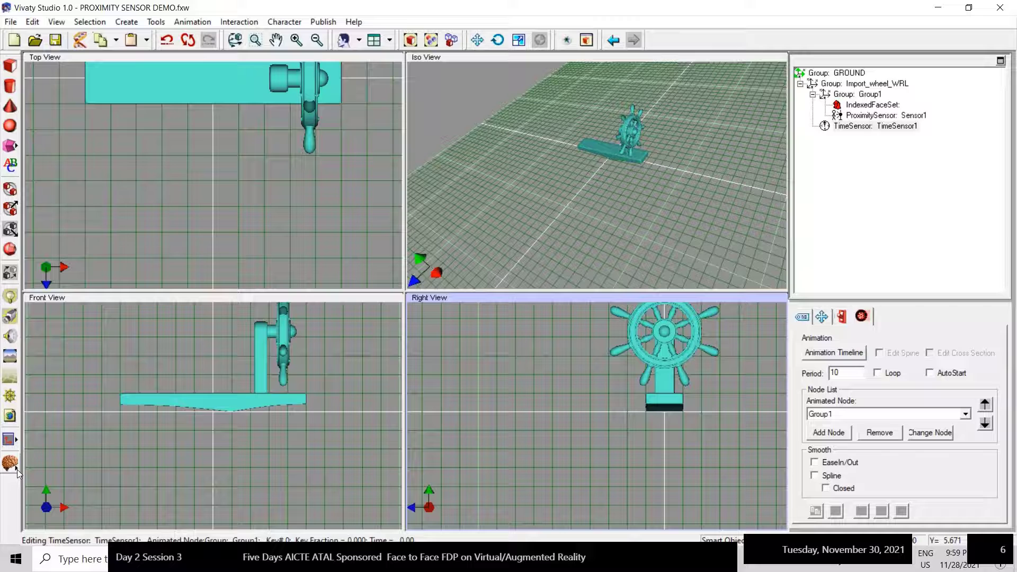
click(17, 468)
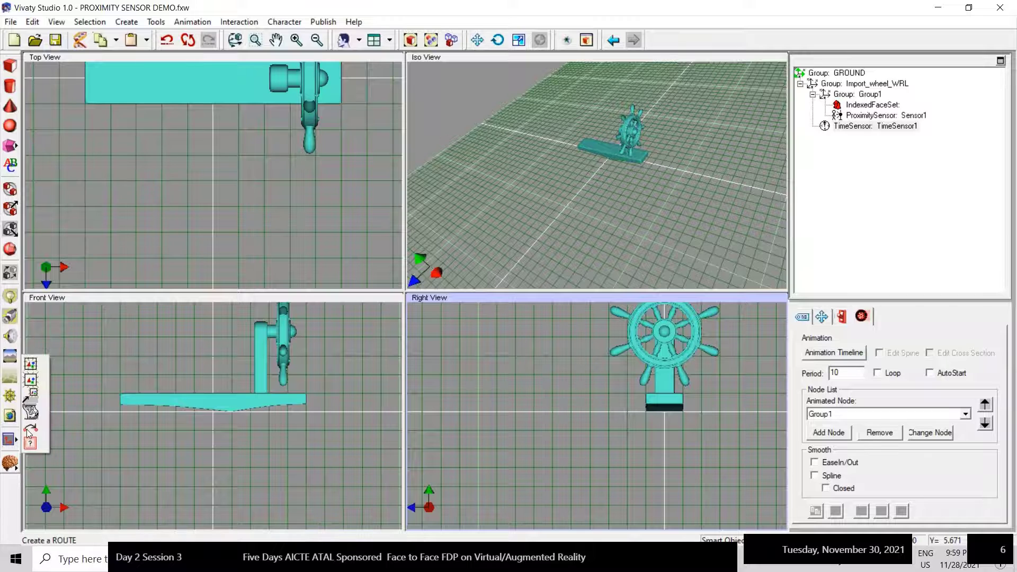
click(30, 428)
click(660, 163)
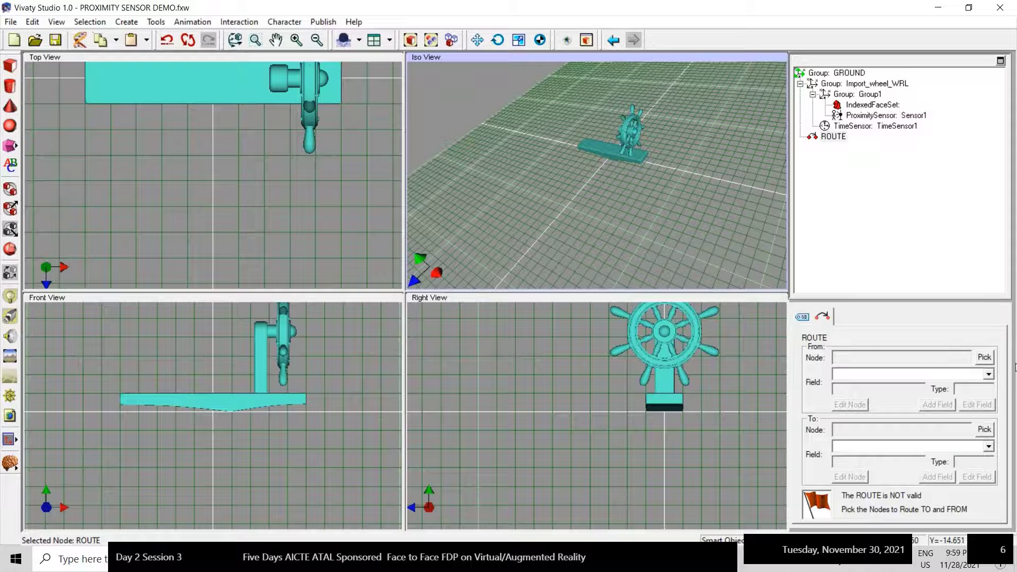
click(984, 358)
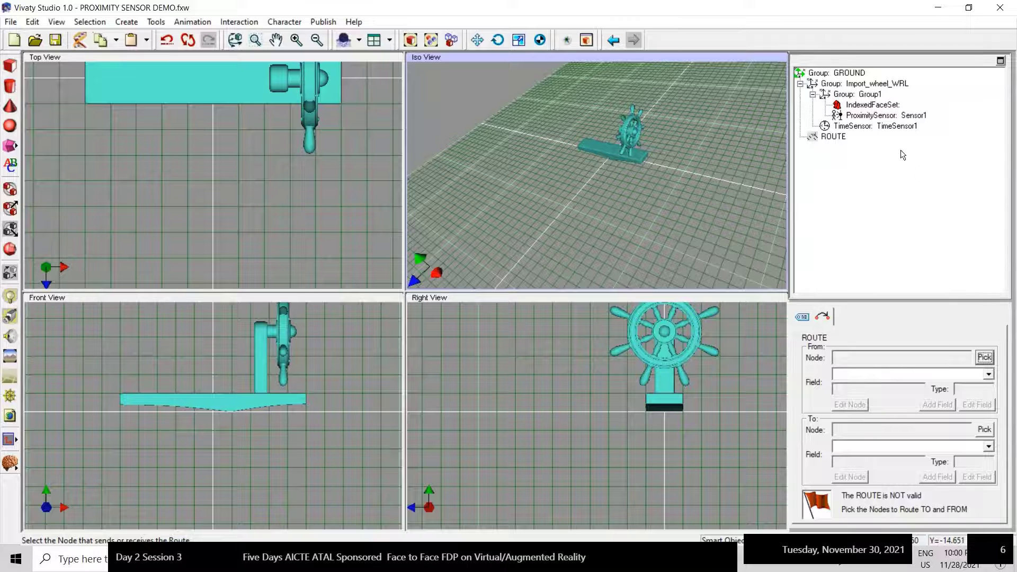
click(877, 116)
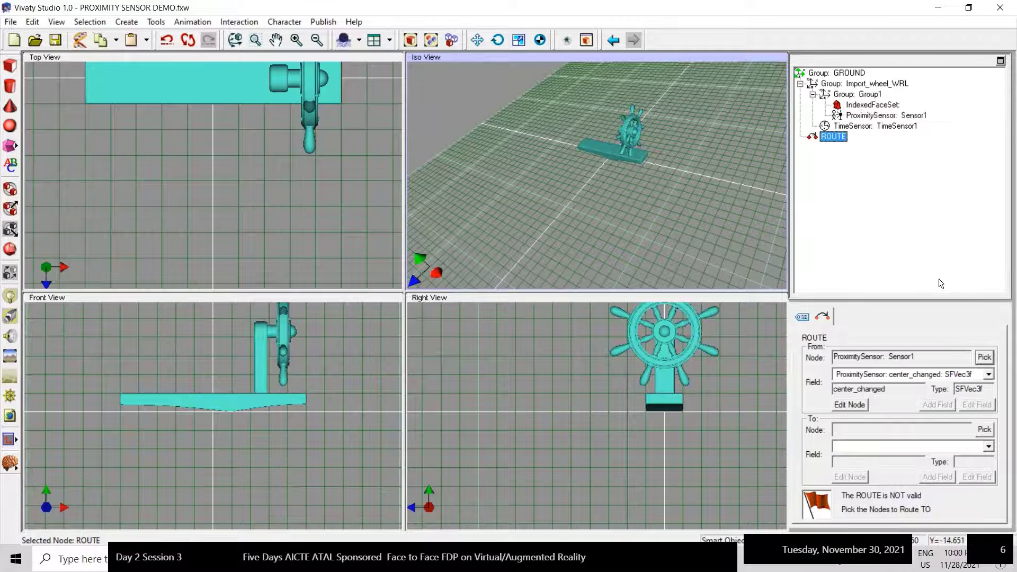
click(986, 430)
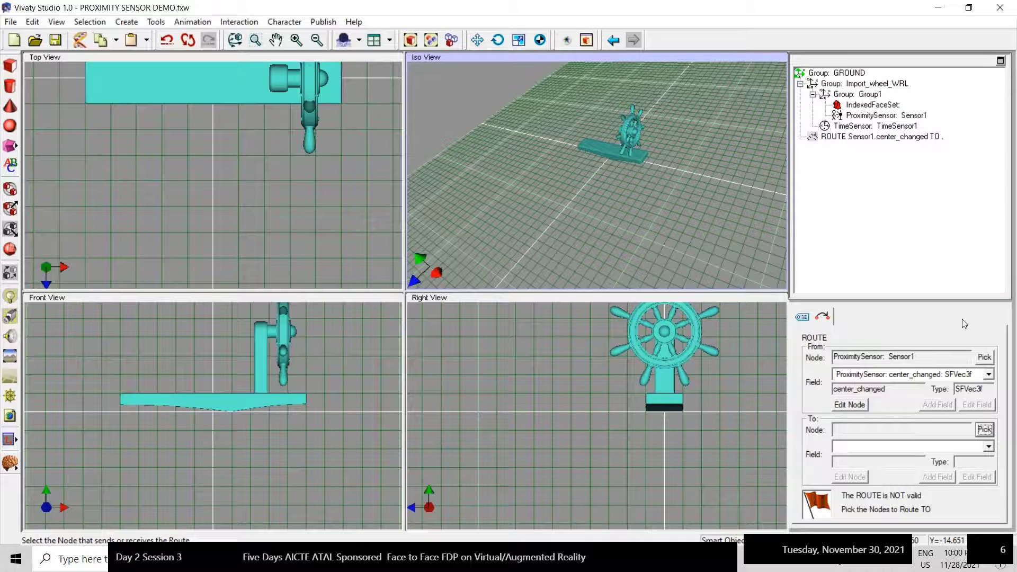
click(890, 128)
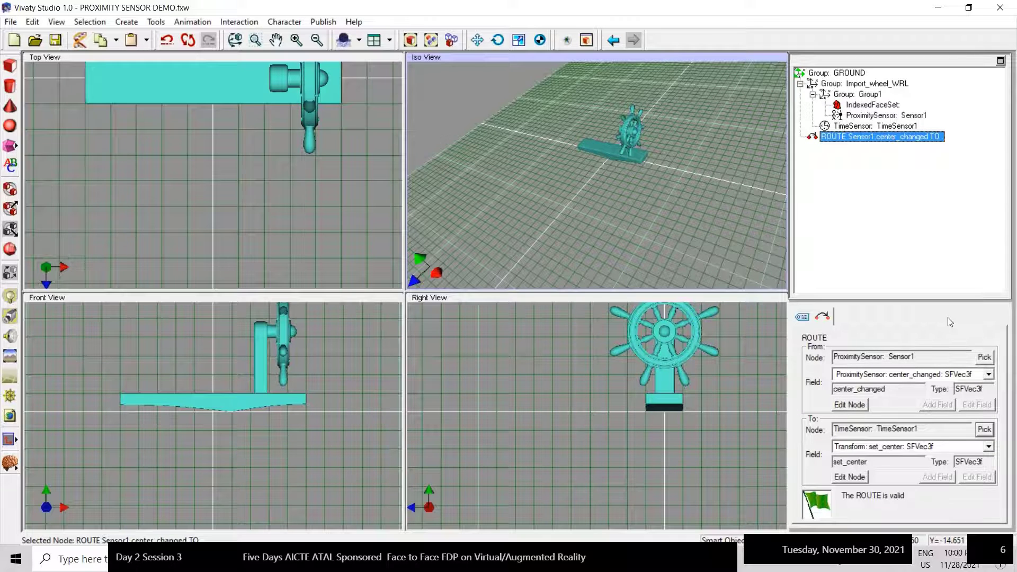
- Set the route fields to enterTime sending into set_startTime and commit it
click(988, 375)
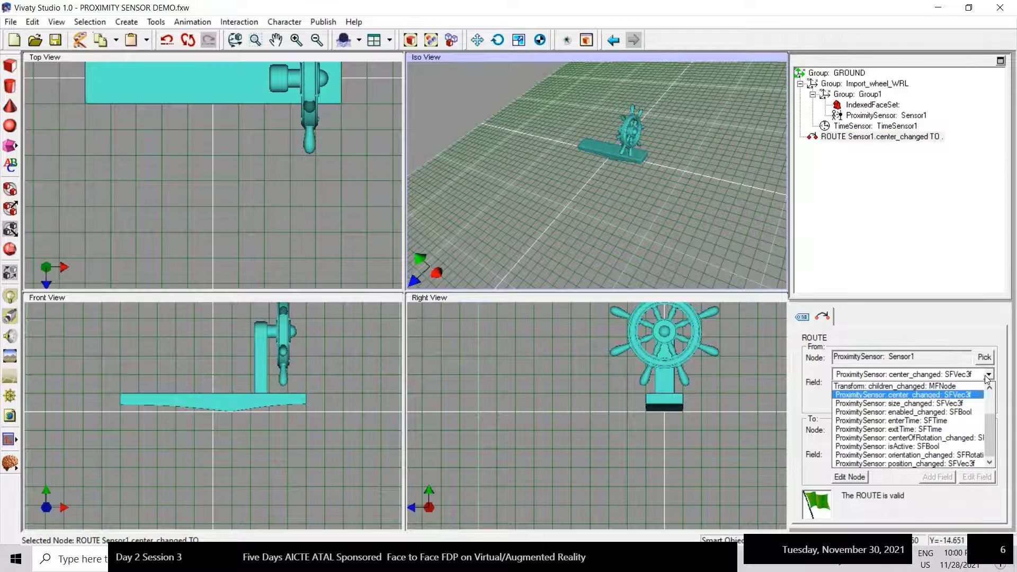
mouse_move(989, 448)
mouse_down()
mouse_move(991, 396)
mouse_move(994, 439)
mouse_up()
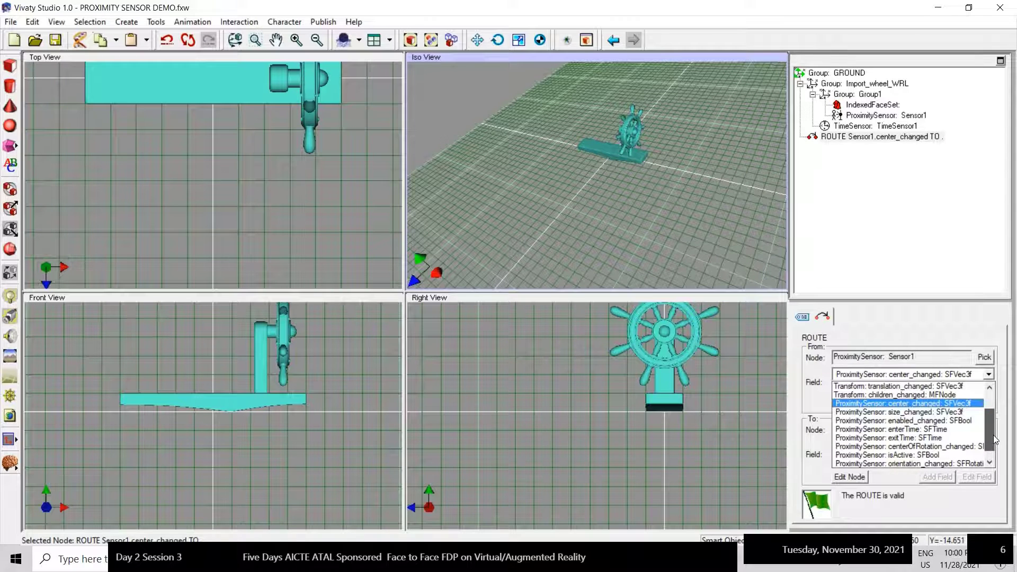
click(939, 431)
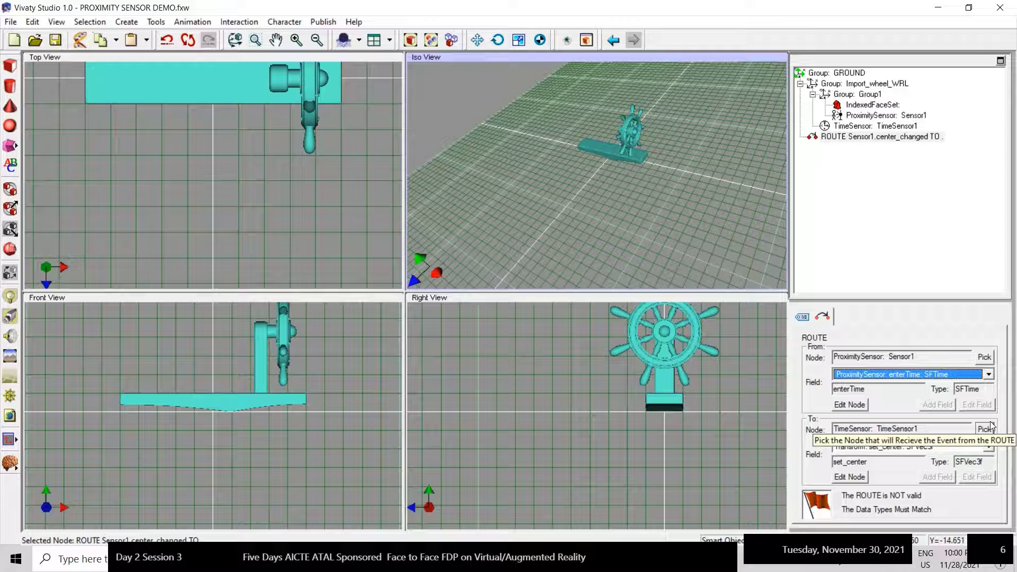
click(988, 447)
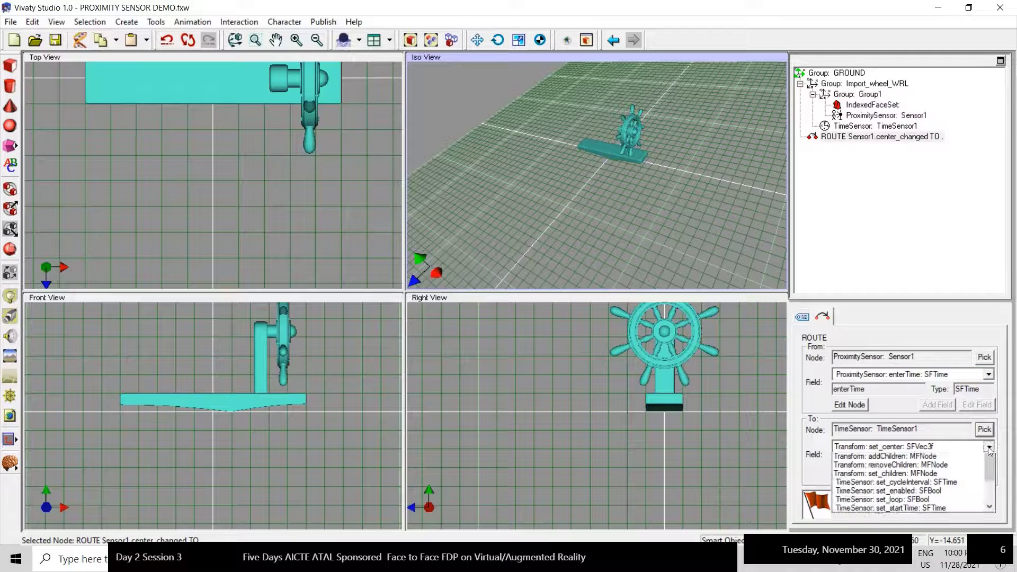
mouse_move(993, 492)
mouse_down()
mouse_move(994, 522)
mouse_move(996, 492)
mouse_move(994, 508)
mouse_up()
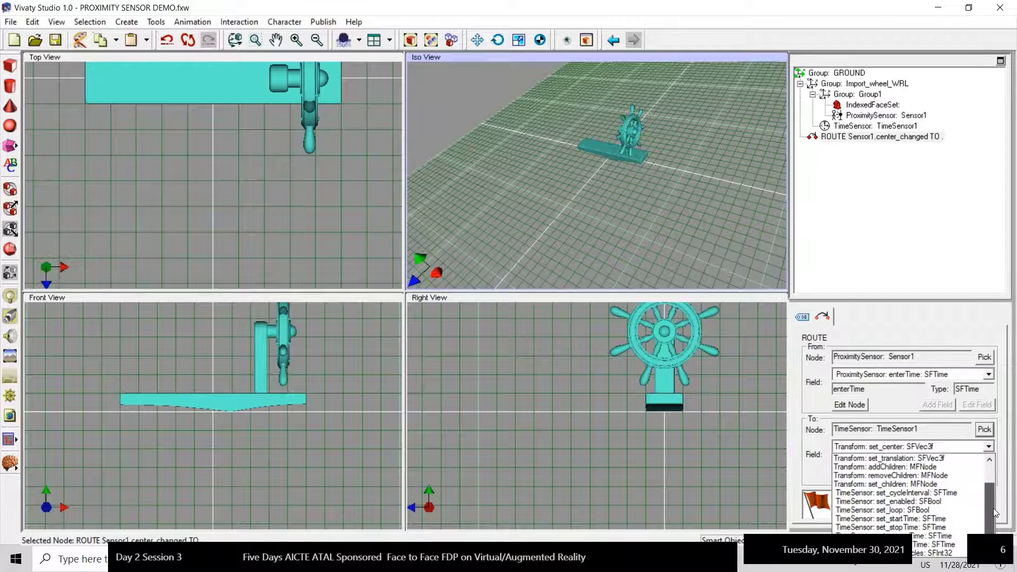
click(938, 519)
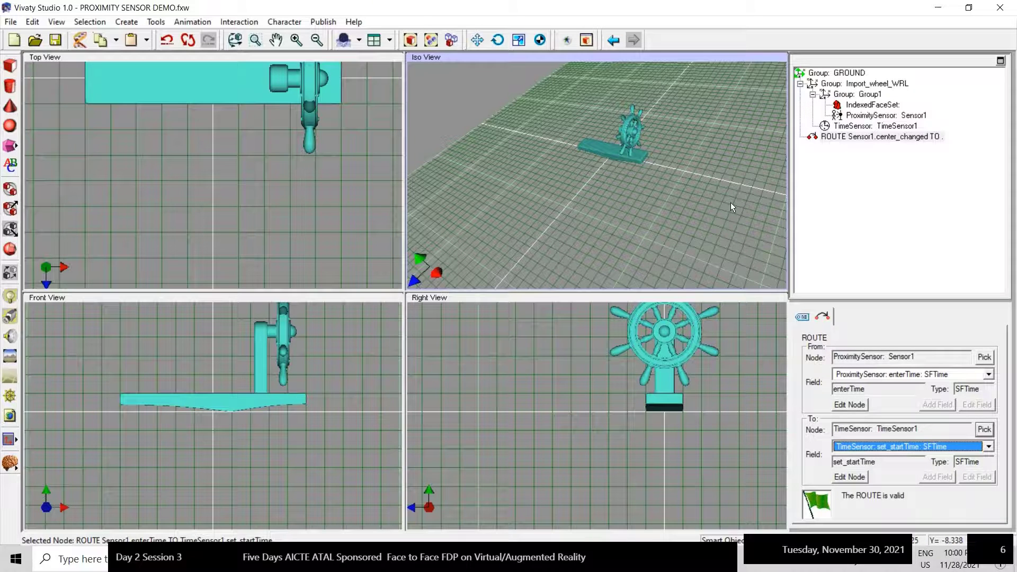
click(805, 228)
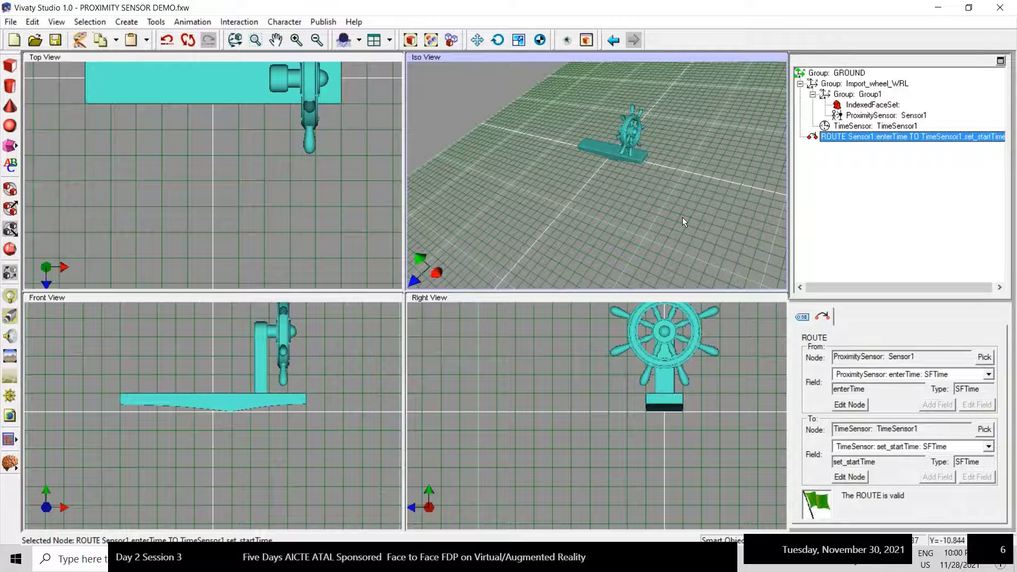
- Check the TimeSensor1, Sensor1 and IndexedFaceSet panels, then deselect everything
click(843, 126)
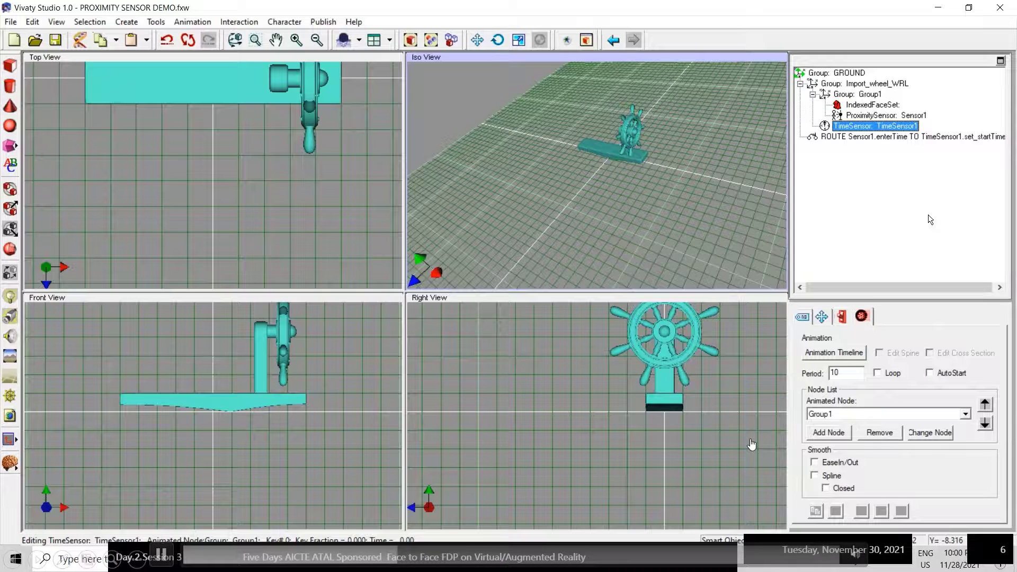
click(886, 115)
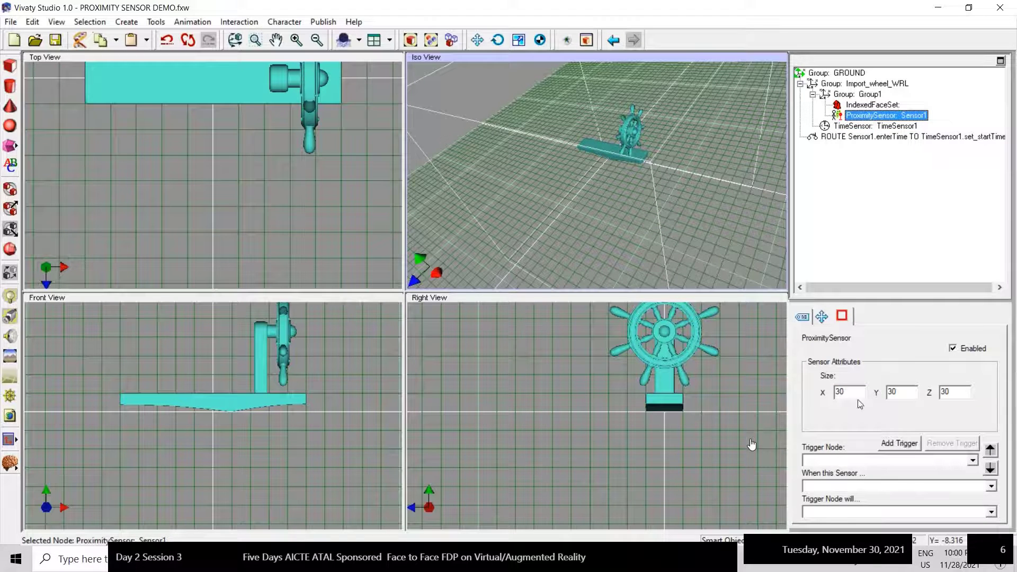
click(869, 106)
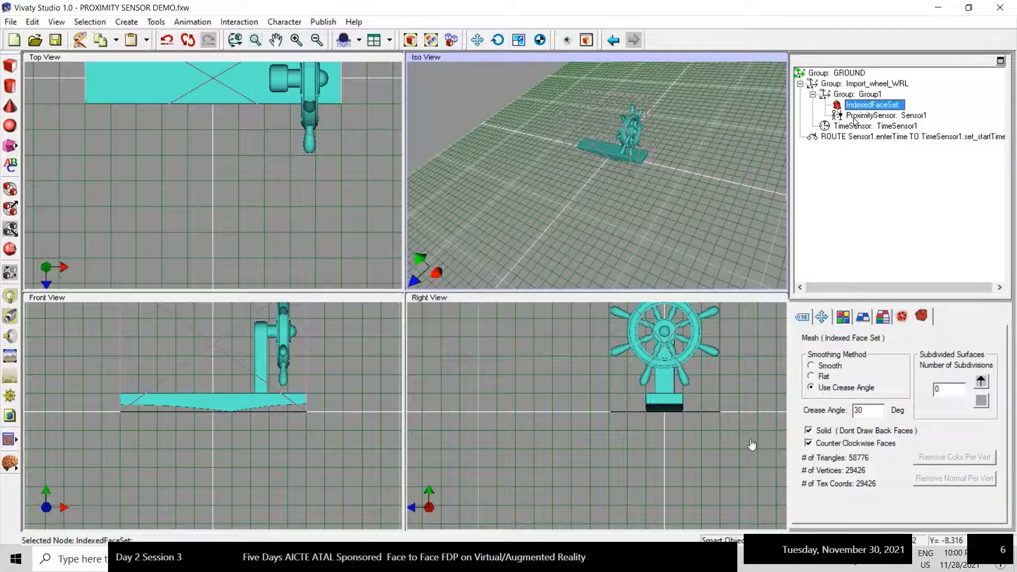
click(737, 175)
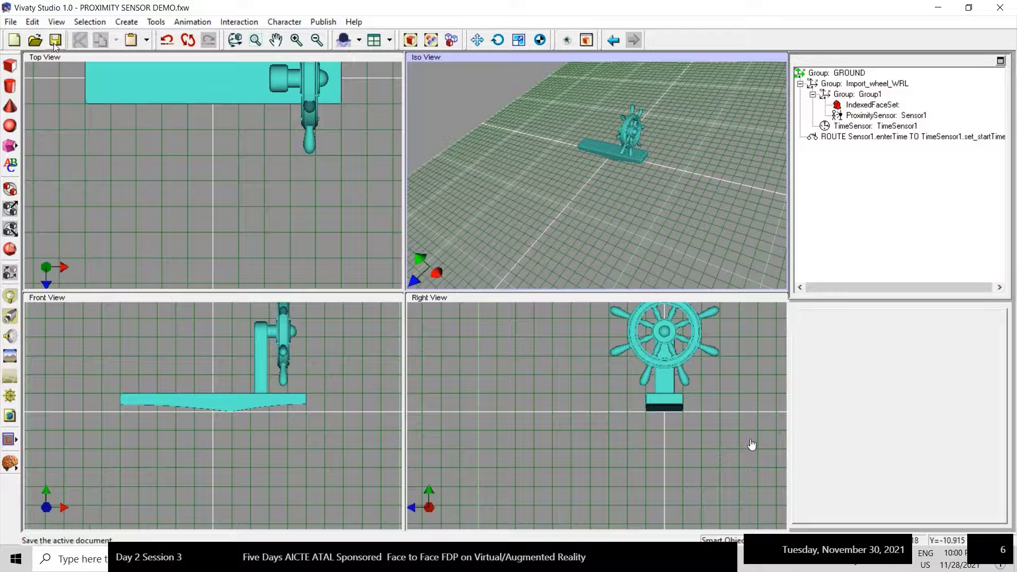
click(10, 22)
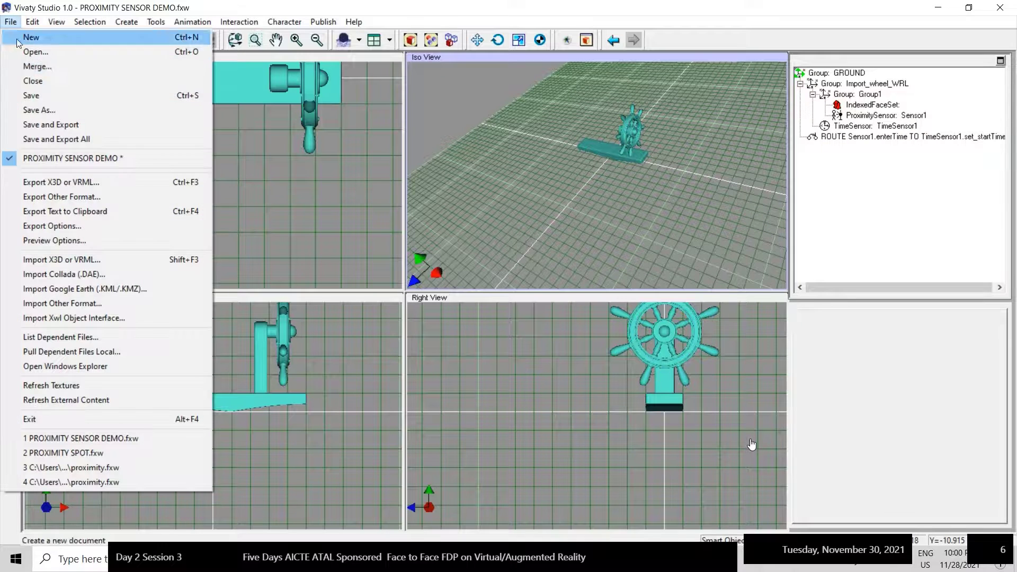
- Save the scene, then save a copy on the Desktop as PROXIMITY SESNOR WHEEL.fxw
click(45, 96)
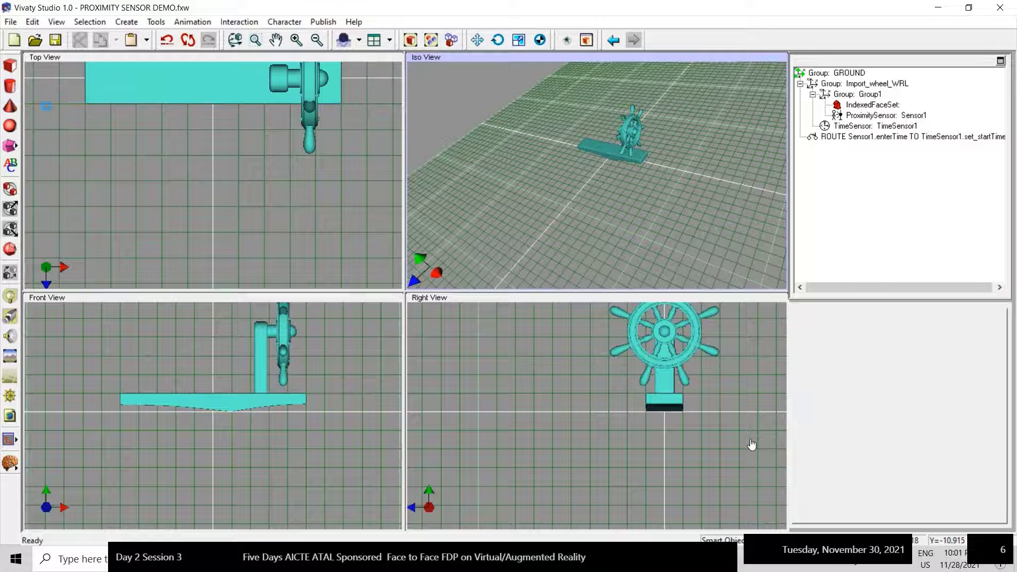
click(11, 22)
click(40, 109)
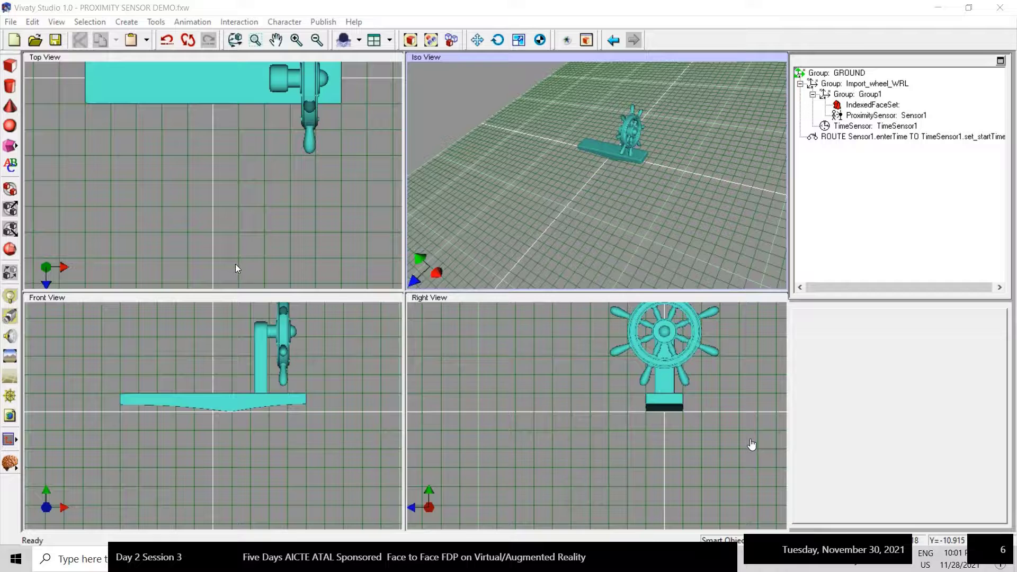
click(545, 206)
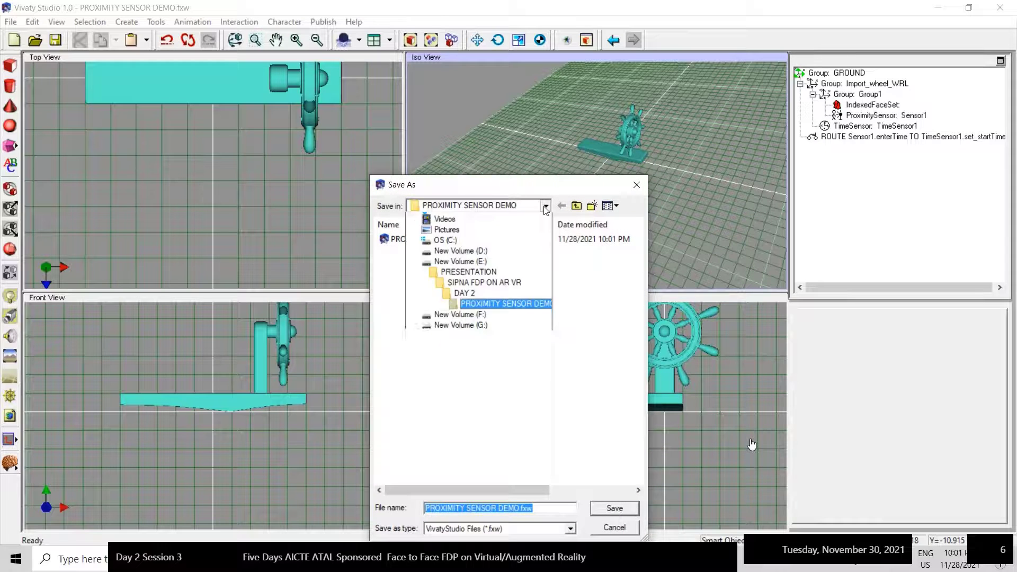
click(524, 218)
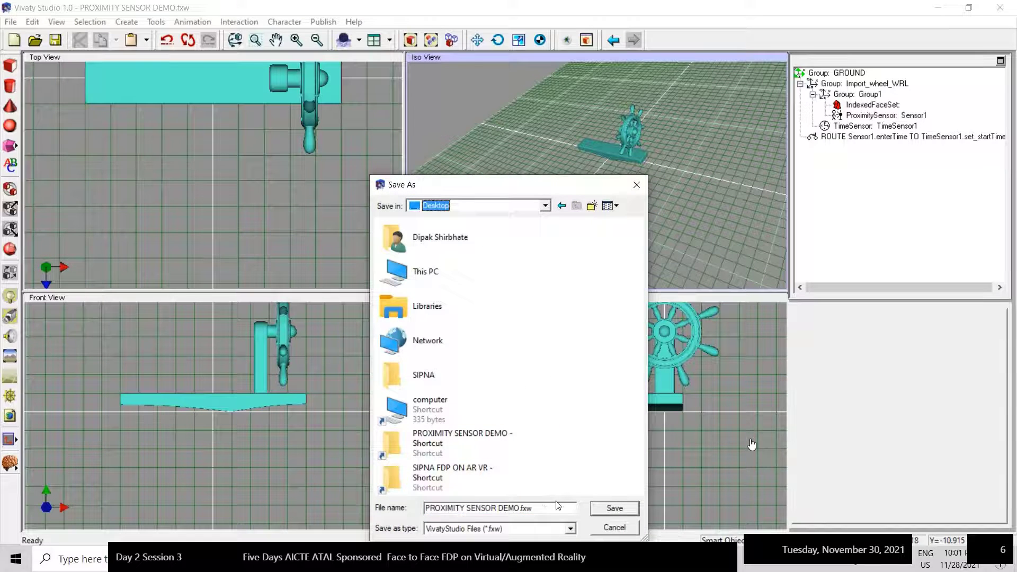
drag(545, 510, 395, 508)
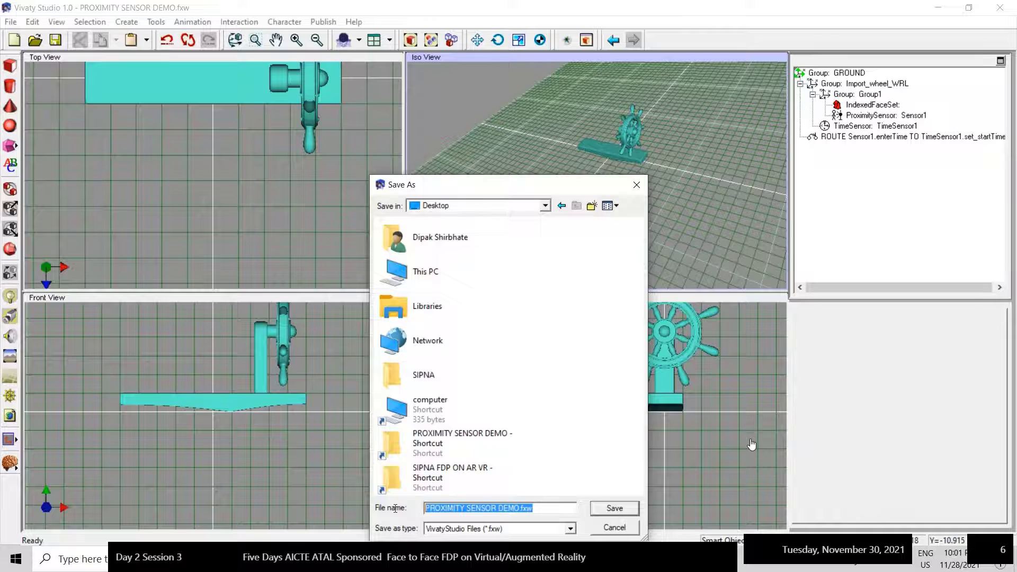
text(P)
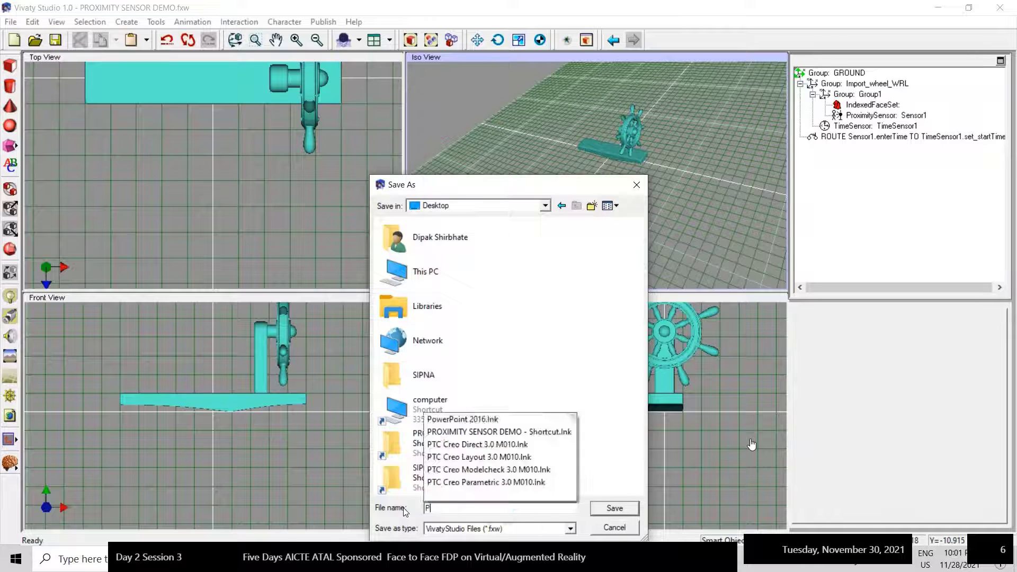
text(ROXIMIT)
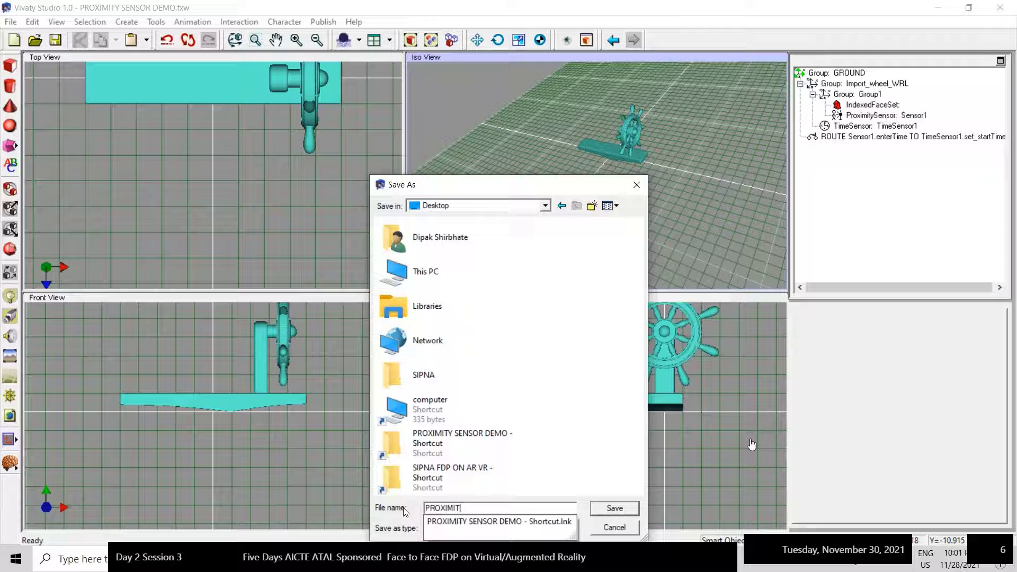
text(Y SESNOR WHEEL)
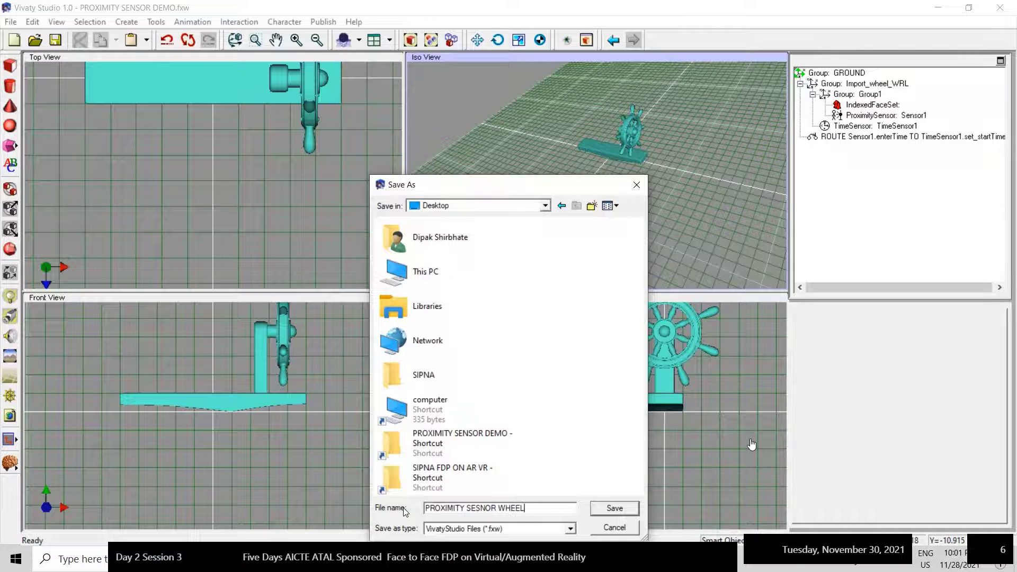
click(621, 512)
click(10, 22)
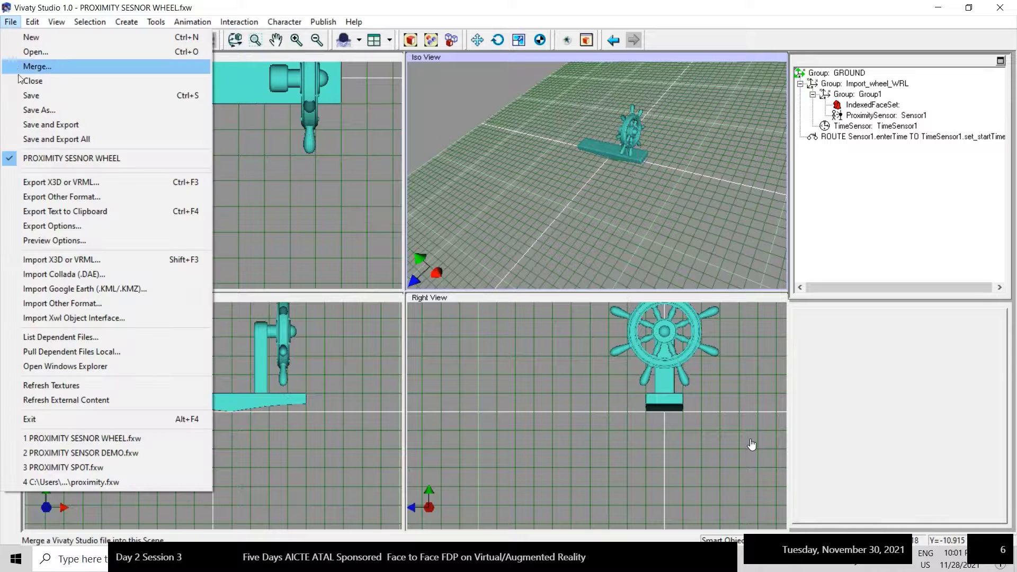
- Export uncompressed VRML PROXIMITY SESNOR WHEEL.wrl to the Desktop and close Vivaty Studio
click(61, 182)
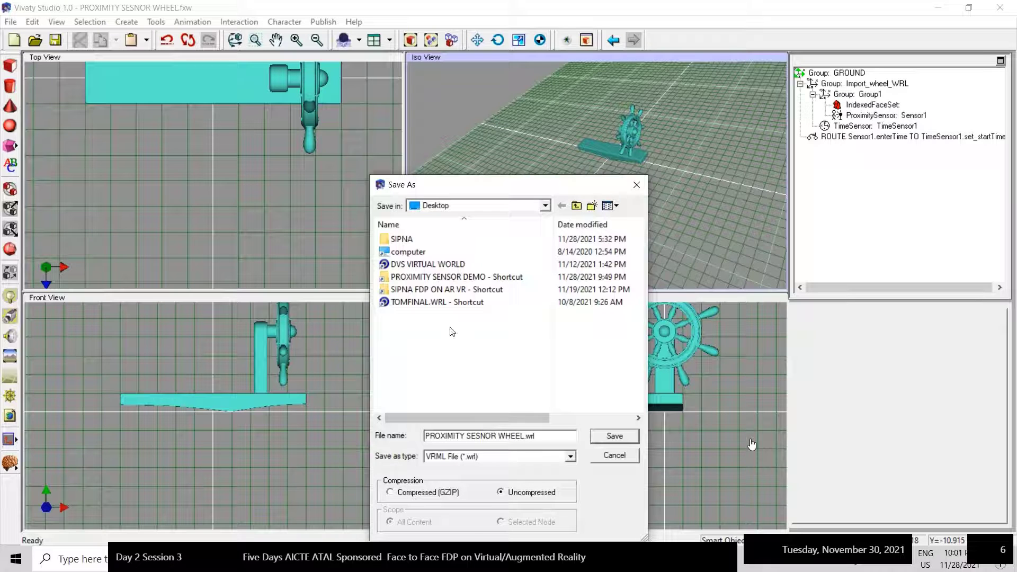
click(614, 440)
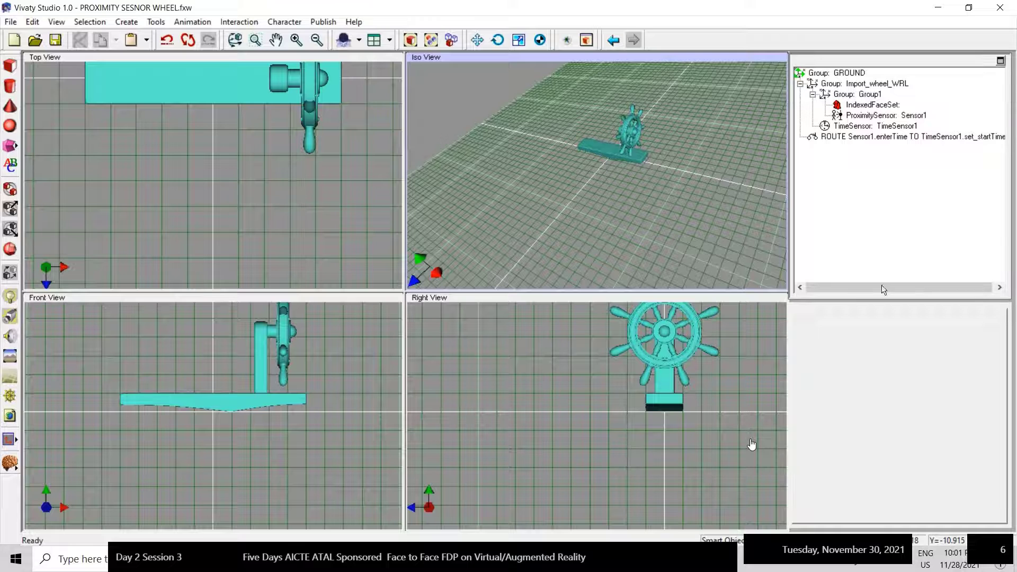
click(1001, 8)
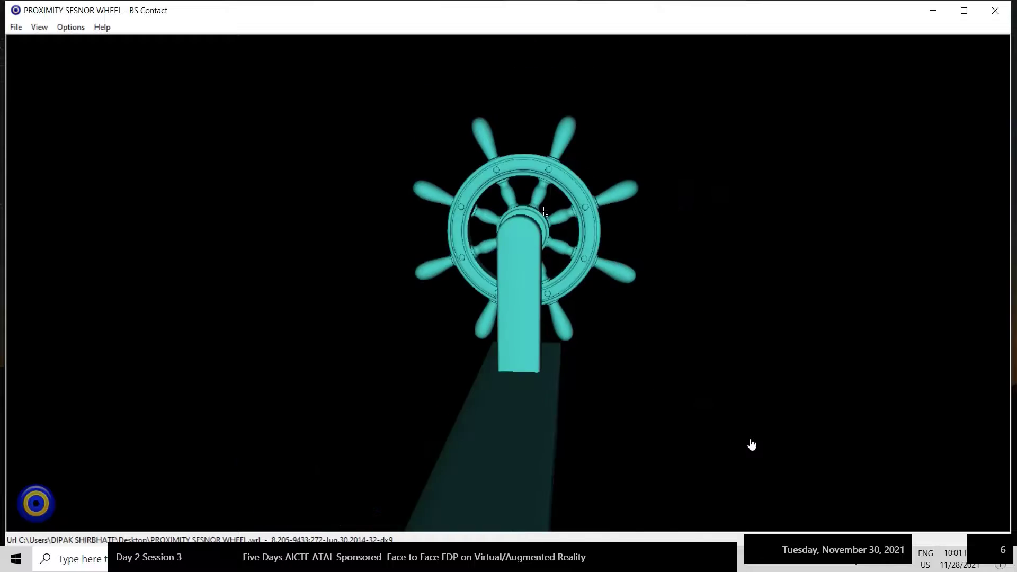
- Switch BS Contact's navigation mode to Walk
right_click(586, 234)
mouse_move(628, 300)
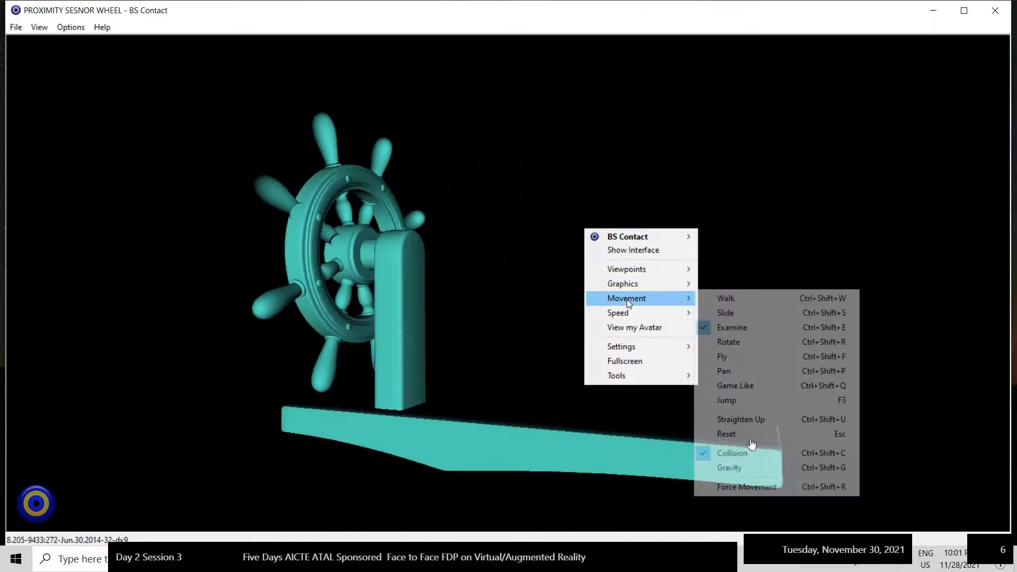
click(734, 300)
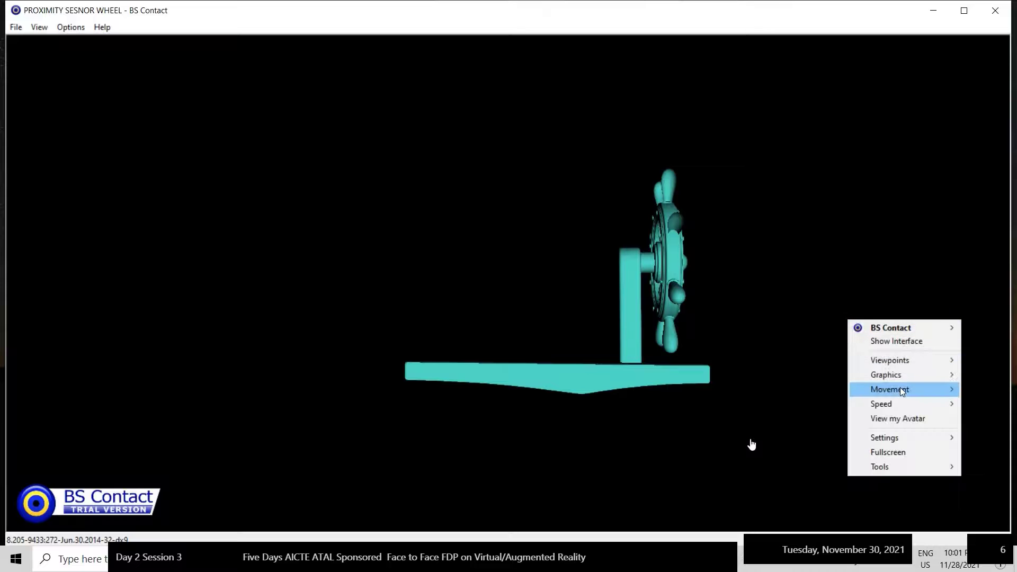
mouse_move(901, 389)
click(763, 201)
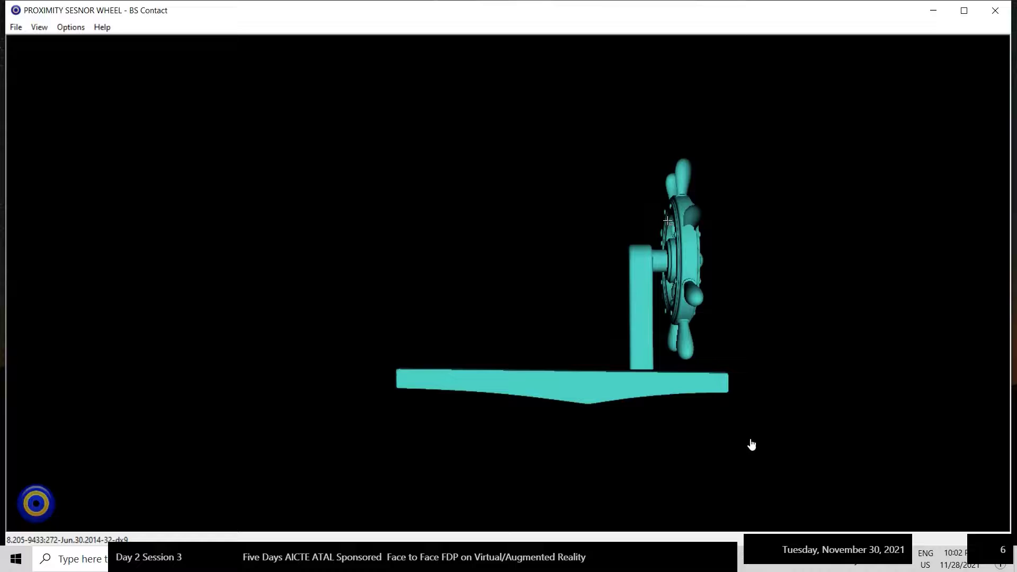
- Walk forward toward the wheel and turn to see it from an angle, then the front
key(Up)
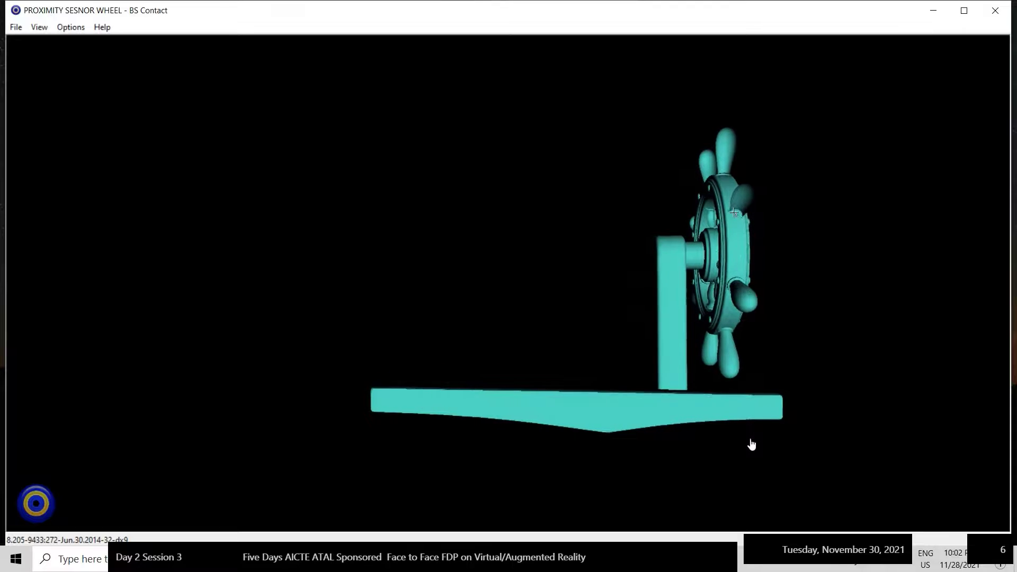
drag(734, 212, 851, 285)
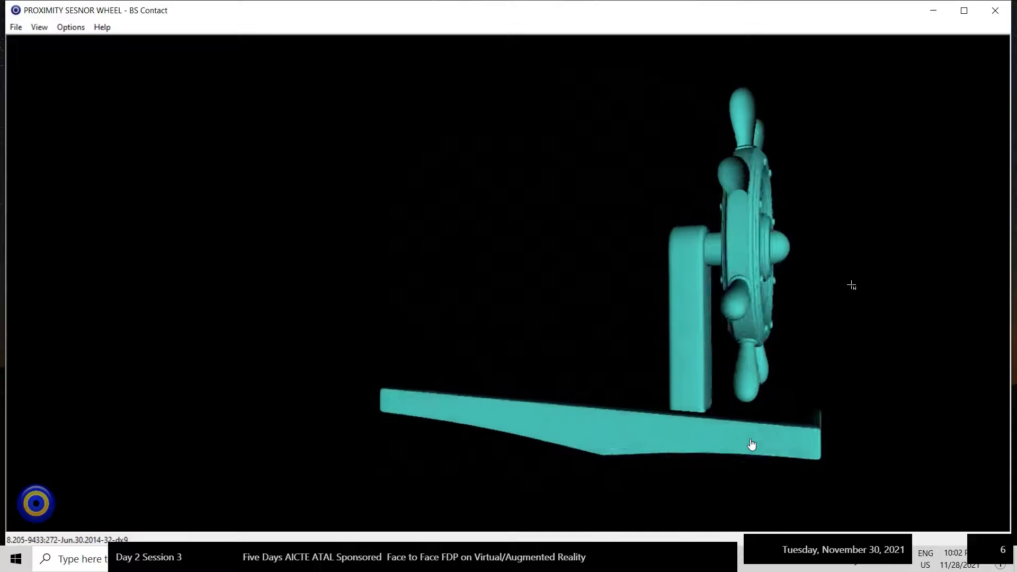
drag(751, 444, 752, 444)
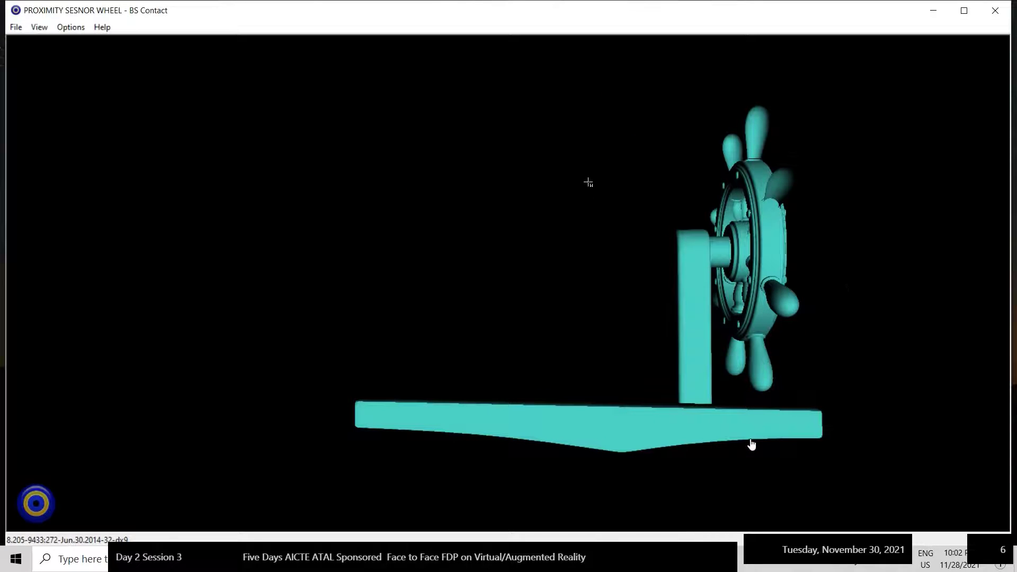
- Reselect Walk mode and back away from the wheel
right_click(589, 182)
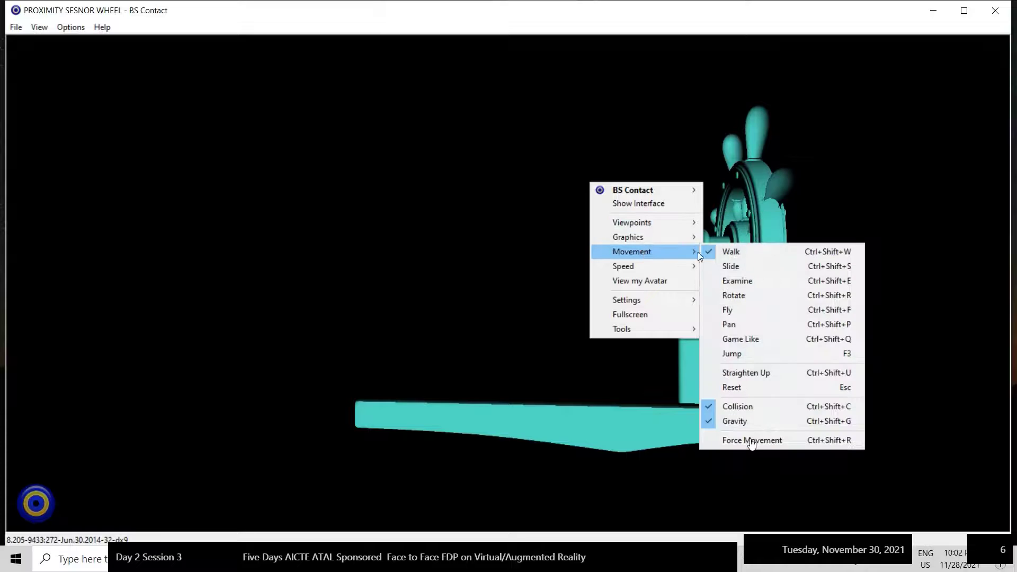
click(727, 250)
drag(636, 163, 609, 293)
drag(611, 212, 602, 501)
drag(556, 196, 552, 385)
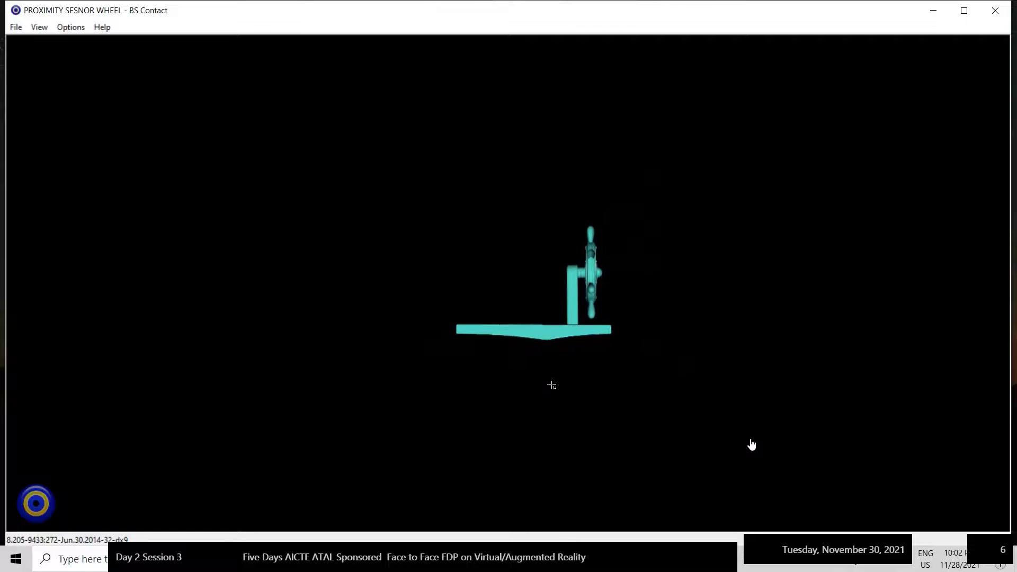
right_click(671, 332)
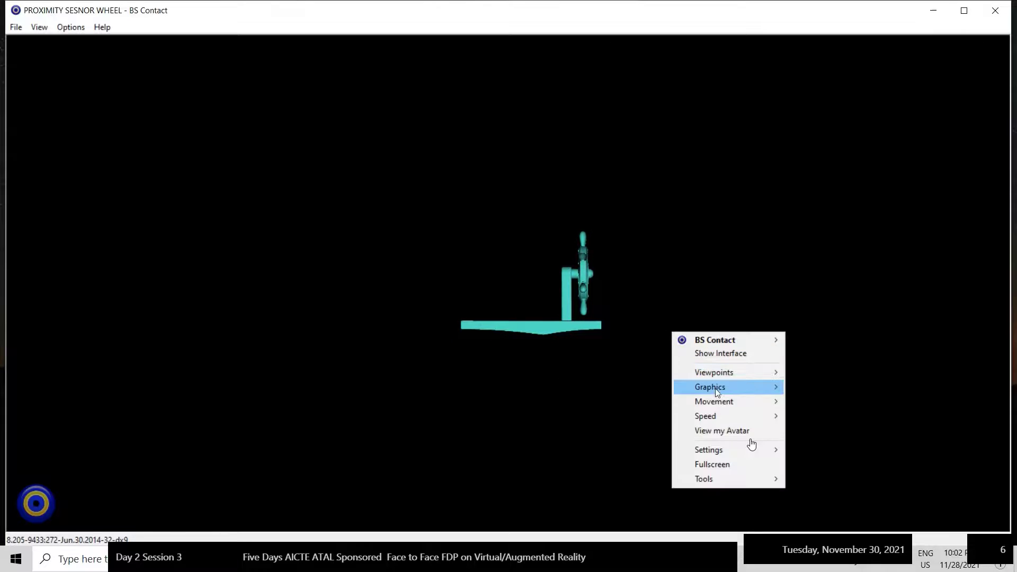
mouse_move(717, 401)
click(827, 212)
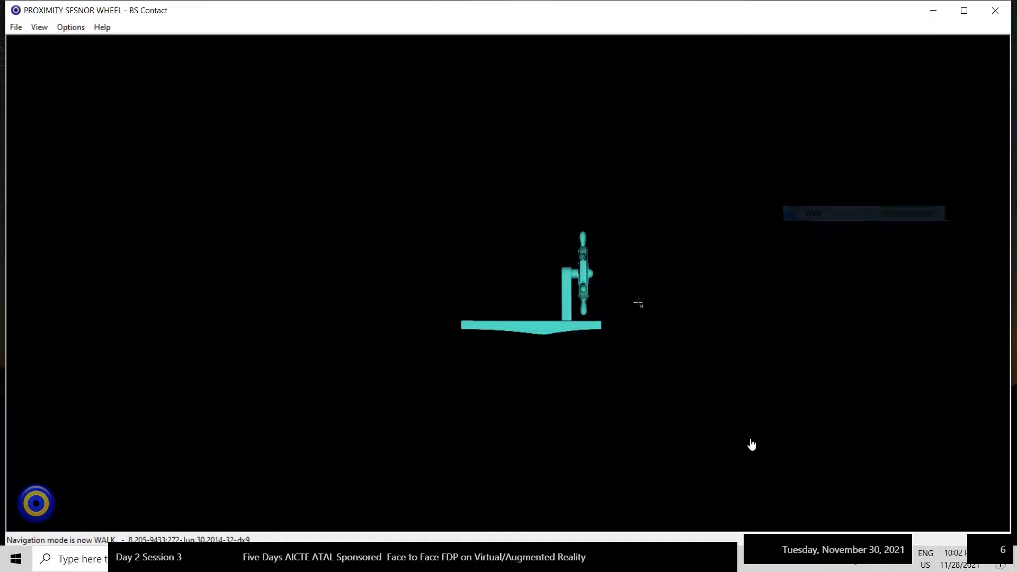
drag(568, 154, 569, 232)
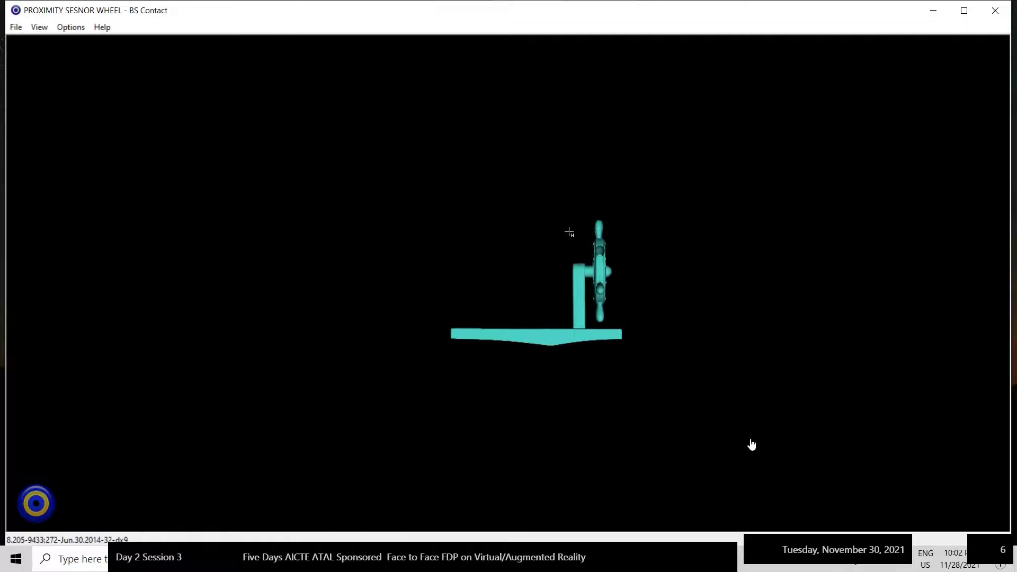
drag(571, 300, 586, 236)
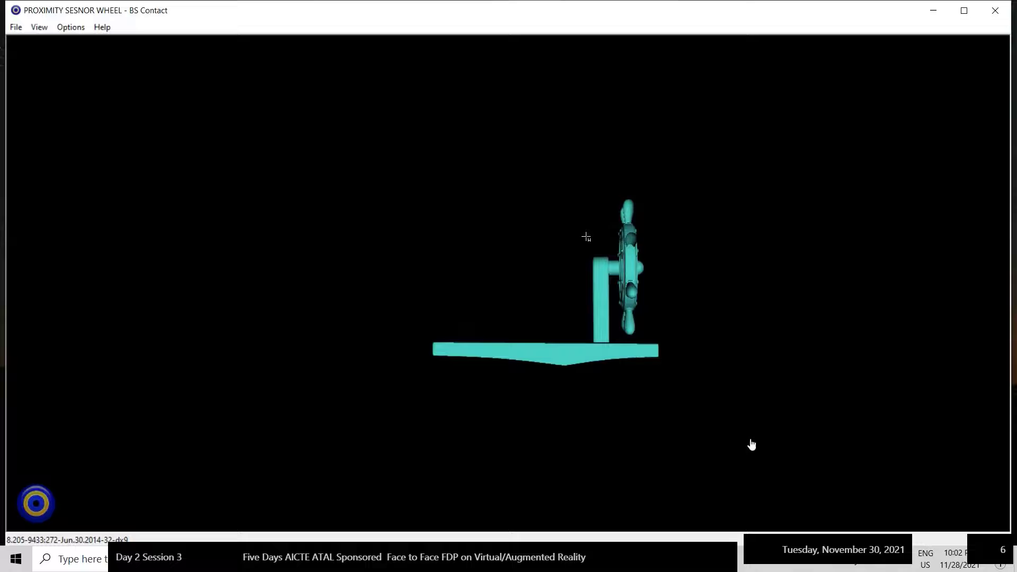
drag(587, 307, 663, 227)
click(872, 565)
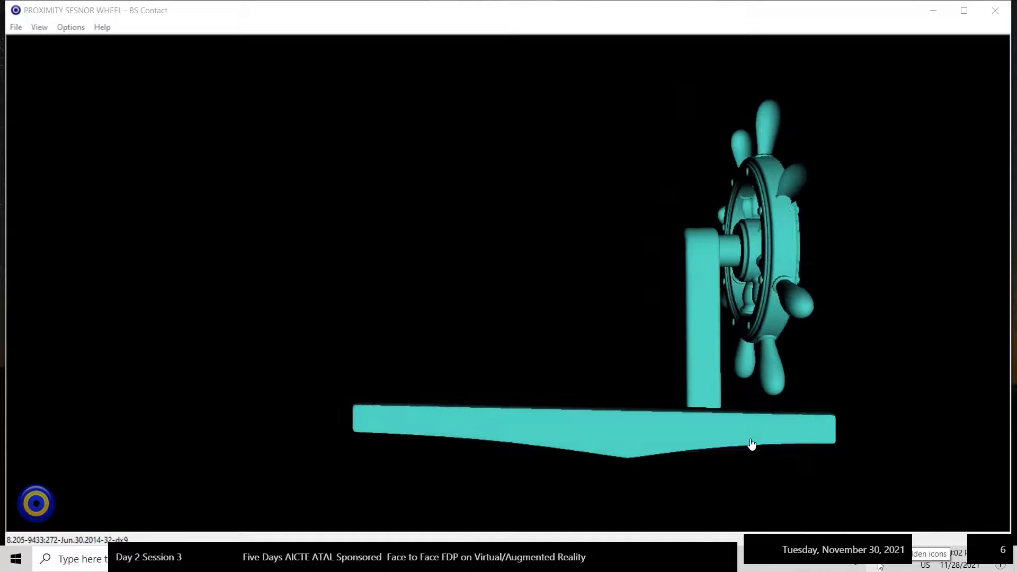
click(879, 566)
click(852, 532)
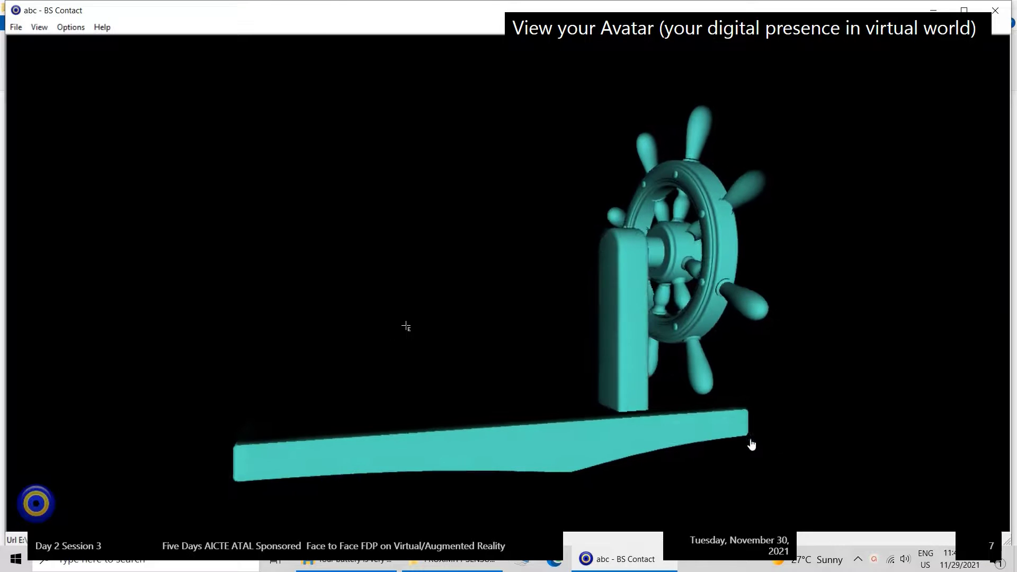
- Enable View my Avatar so the avatar stands before the ship wheel, then reopen the Movement options
right_click(752, 445)
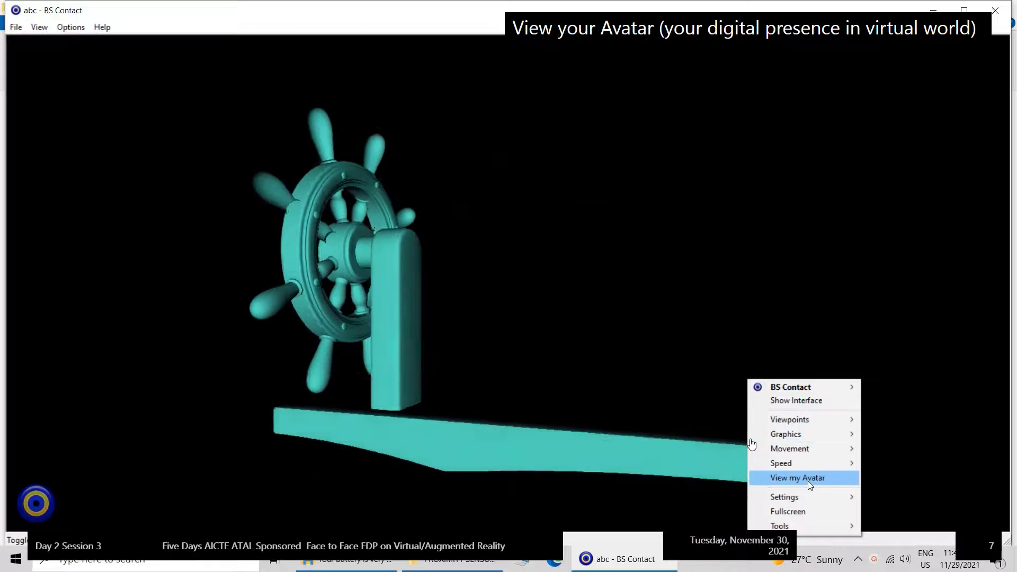
click(809, 480)
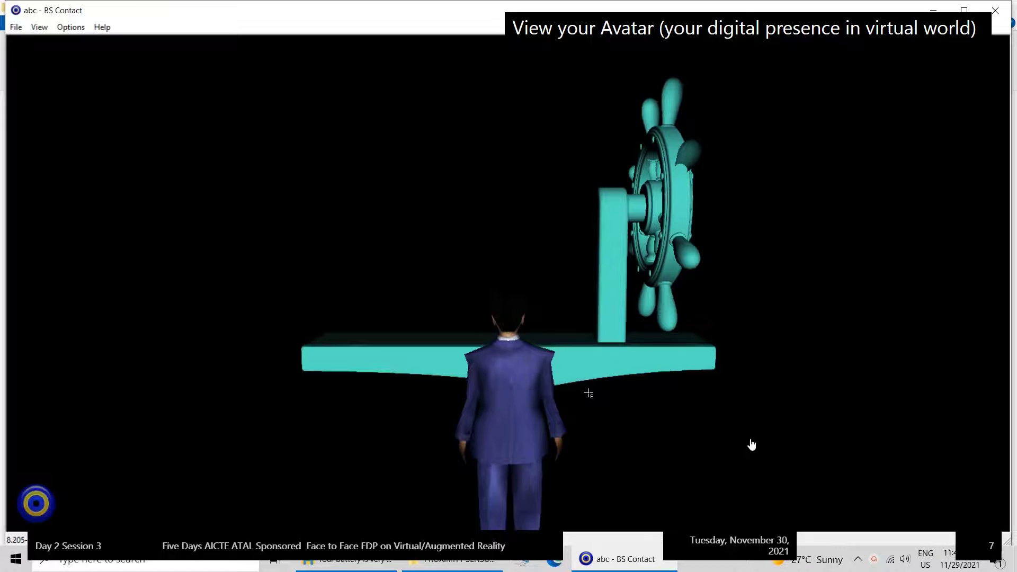
right_click(614, 383)
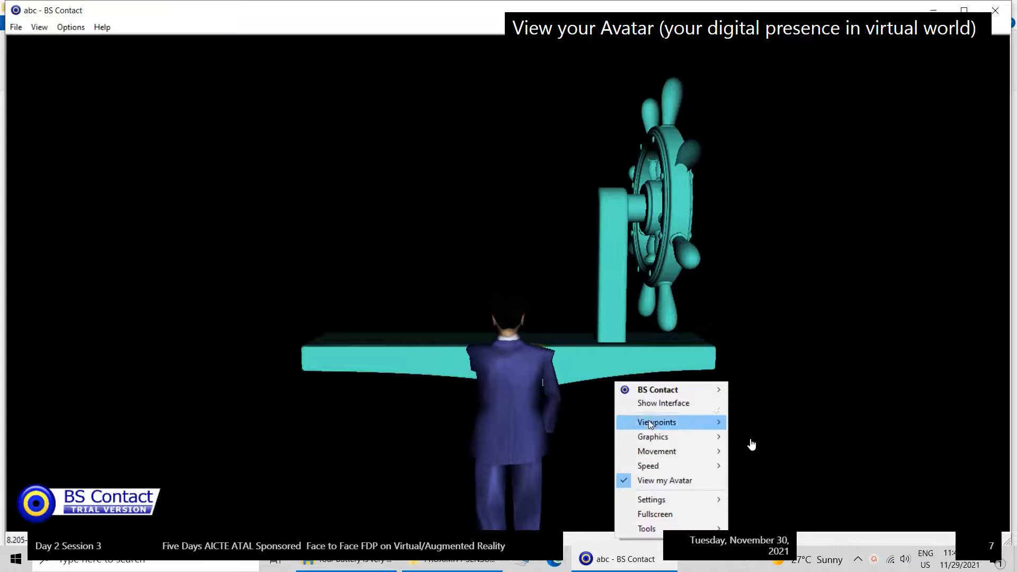
mouse_move(668, 452)
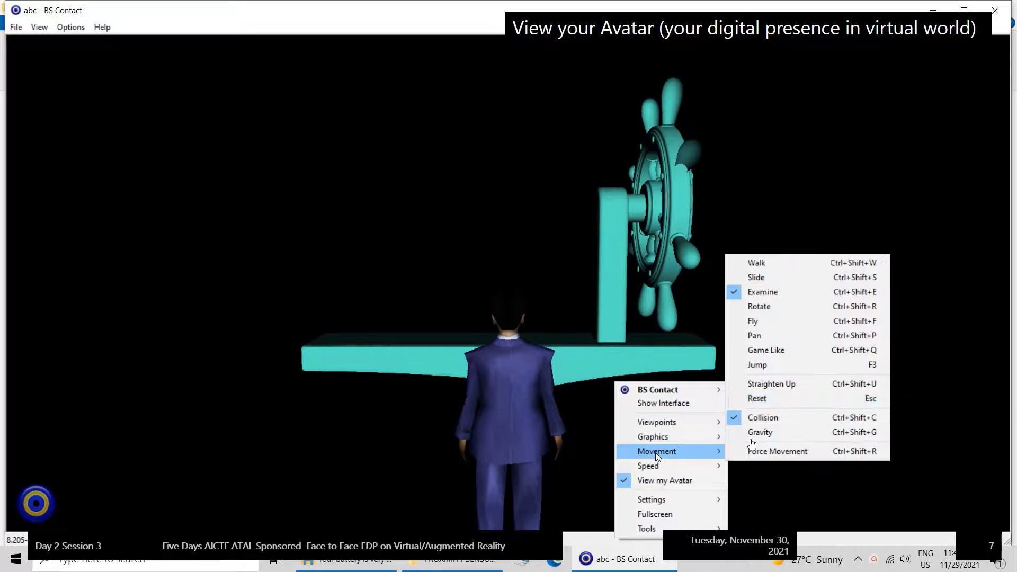
- Set Walk mode and walk the avatar toward and around the wheel to the platform, then leave for the desktop
click(803, 274)
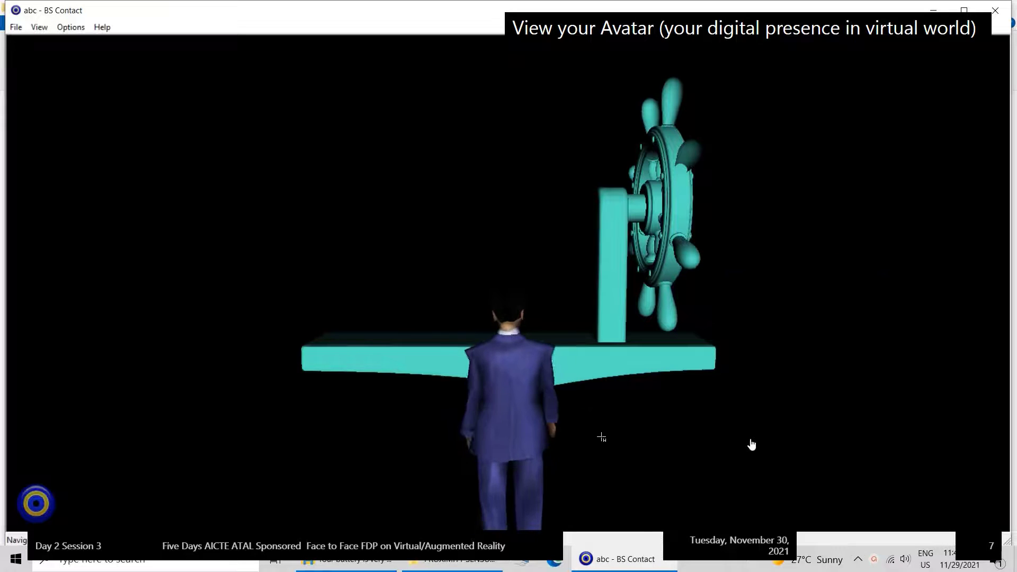
drag(602, 437, 611, 462)
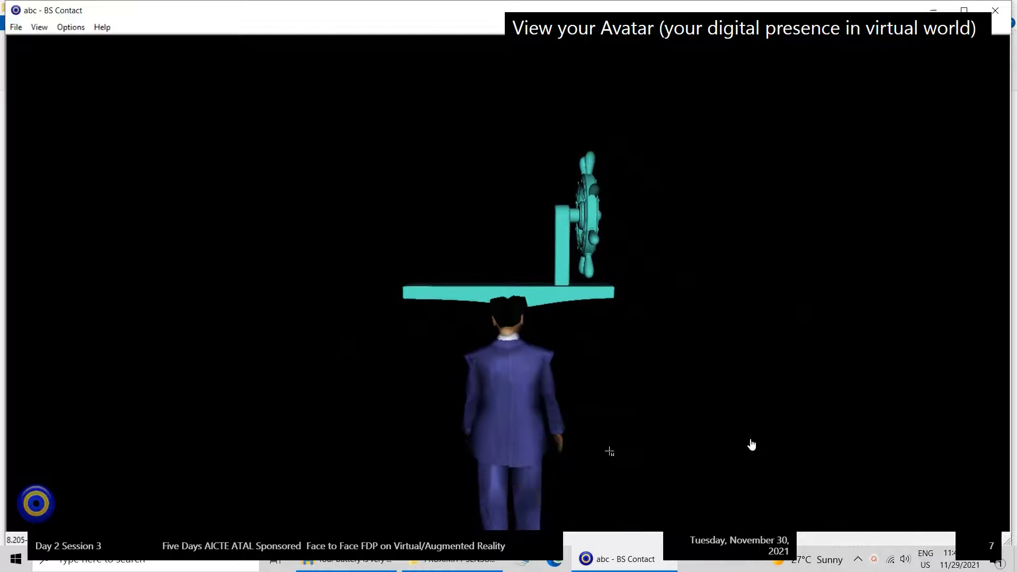
drag(610, 374, 634, 365)
drag(752, 445, 751, 445)
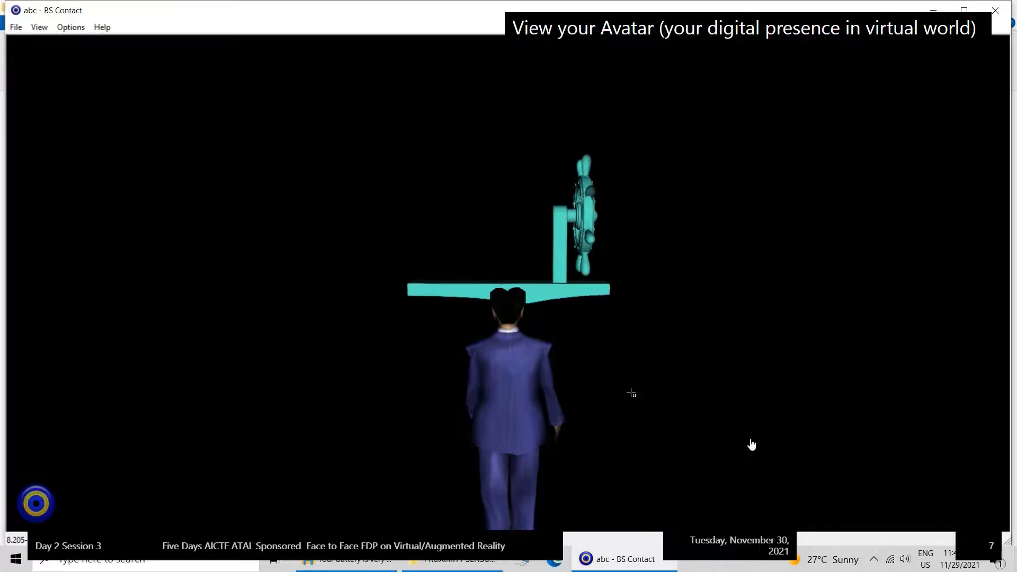
drag(752, 445, 752, 445)
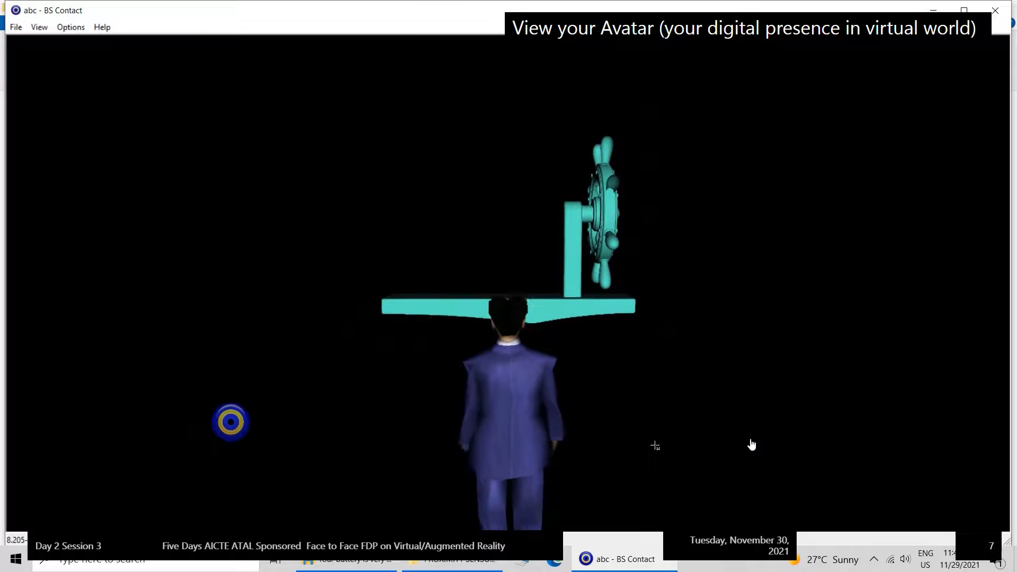
drag(752, 445, 752, 445)
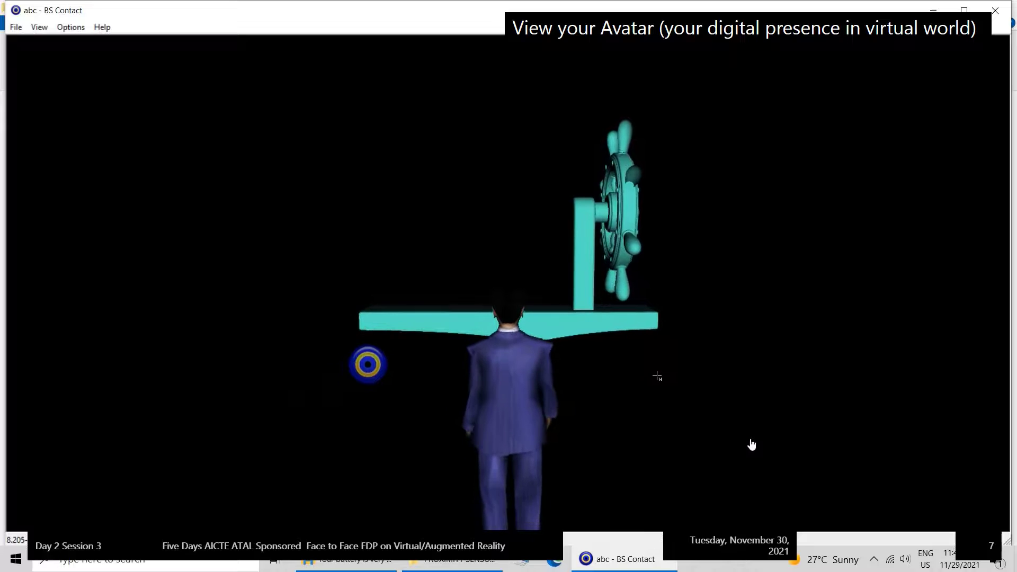
drag(752, 445, 752, 445)
click(875, 564)
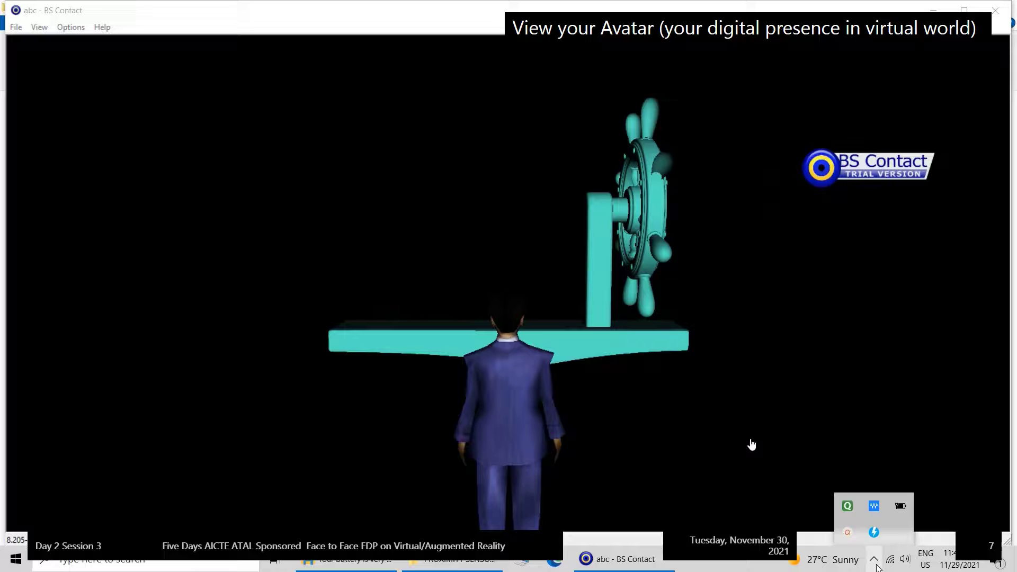
click(852, 534)
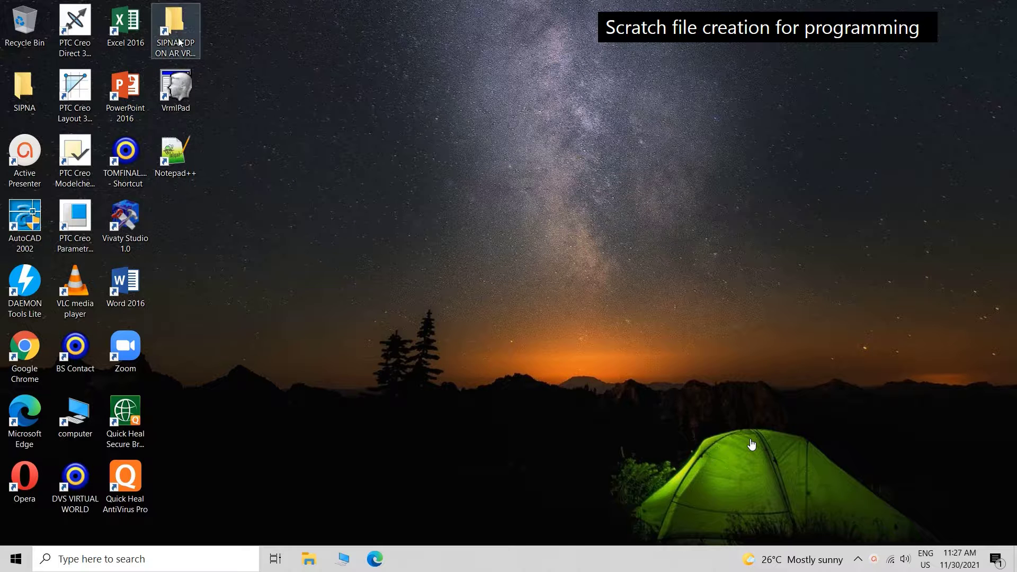
- Open PROXIMITY SENSOR DEMO.fxw from SIPNA FDP ON AR VR > DAY 2 > PROXIMITY SENSOR using wheel
double_click(178, 38)
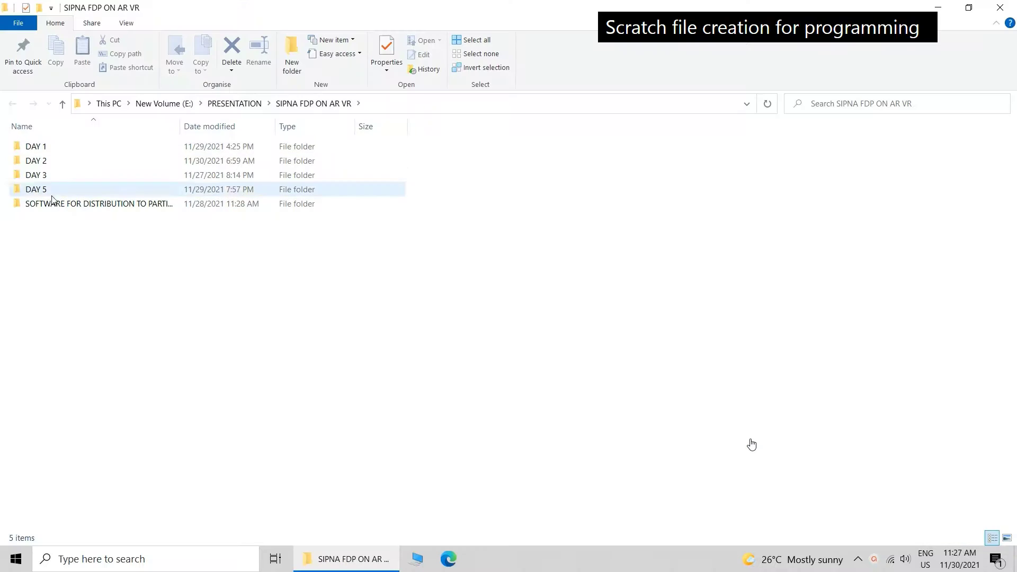
double_click(35, 161)
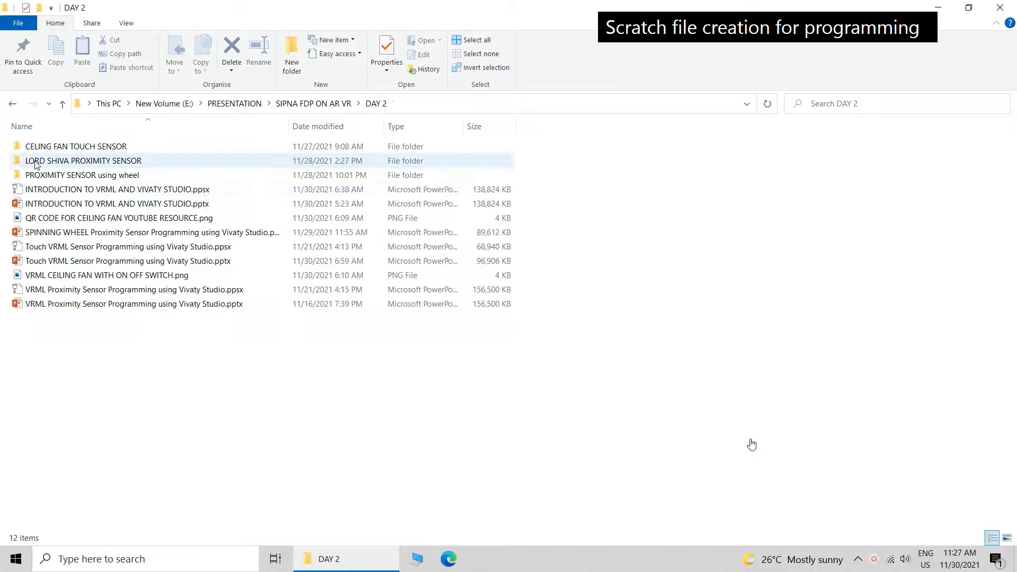
double_click(68, 176)
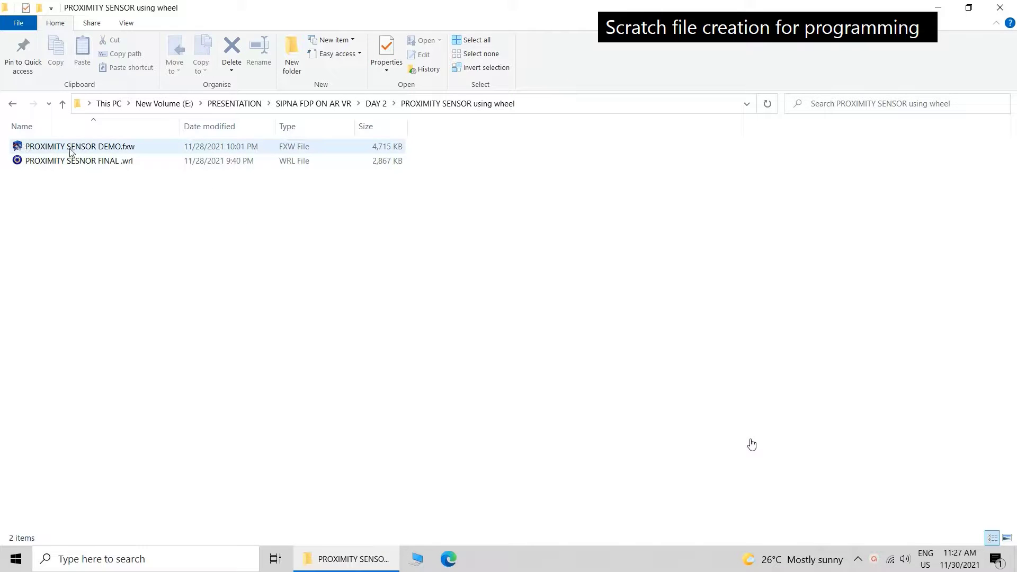
double_click(70, 148)
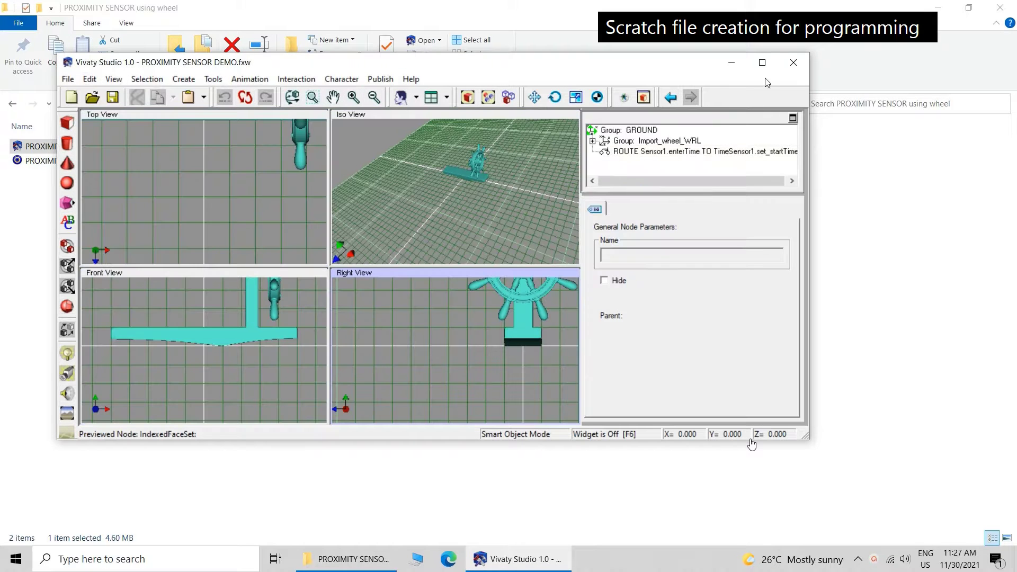
- Maximize Vivaty Studio and delete the ROUTE, TimeSensor1 and ProximitySensor Sensor1 nodes
click(763, 63)
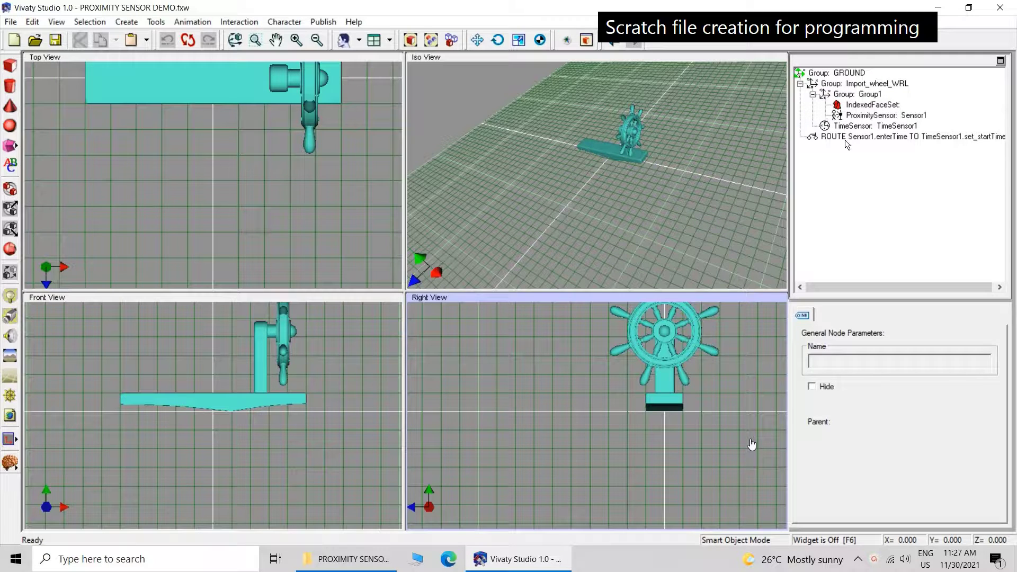
click(845, 137)
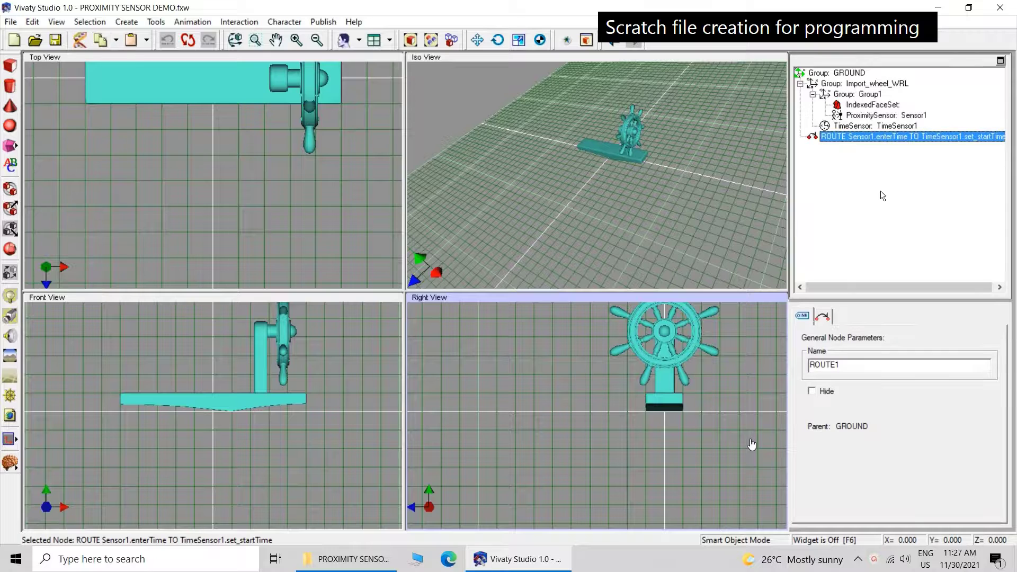
key(Delete)
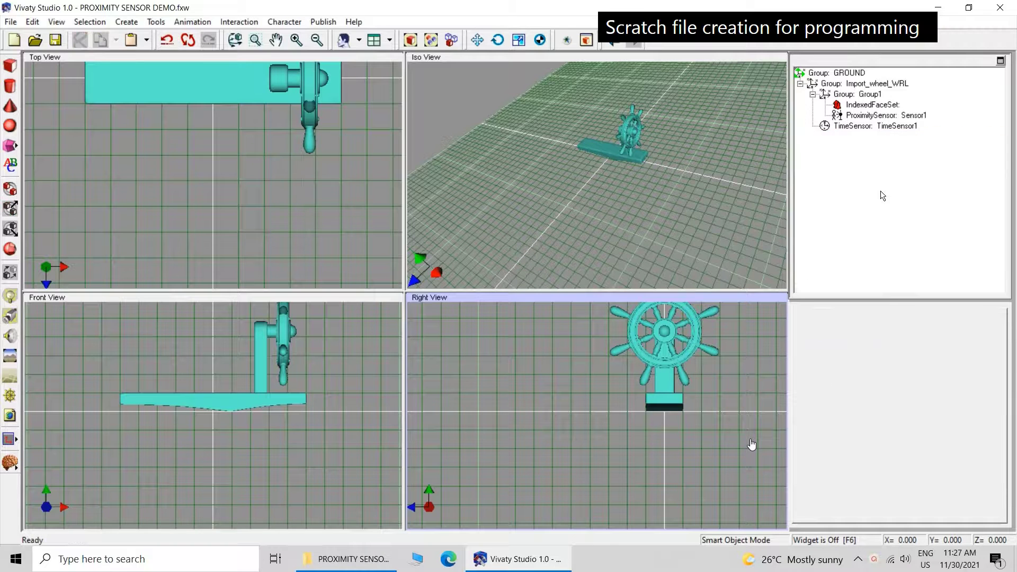
click(875, 127)
key(Delete)
click(910, 119)
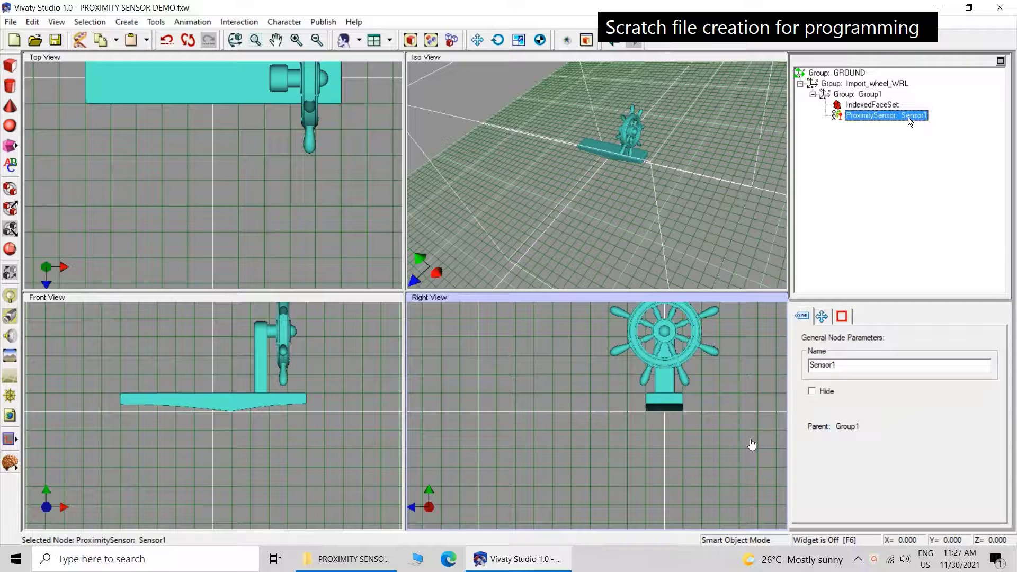
key(Delete)
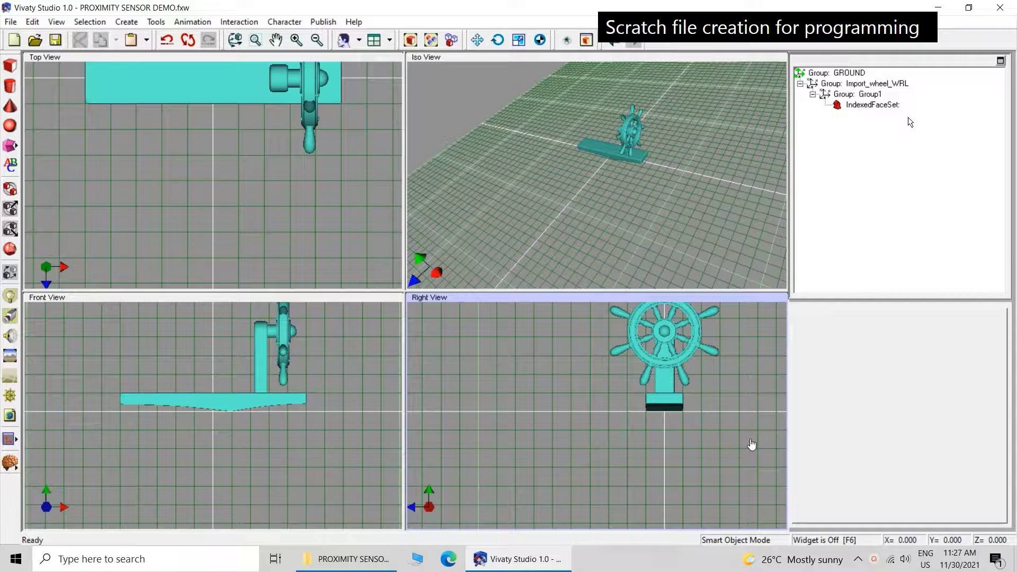
- Save the stripped scene as SCRATCH FILE FOR PROGRAMMING.fxw in the same folder
click(12, 21)
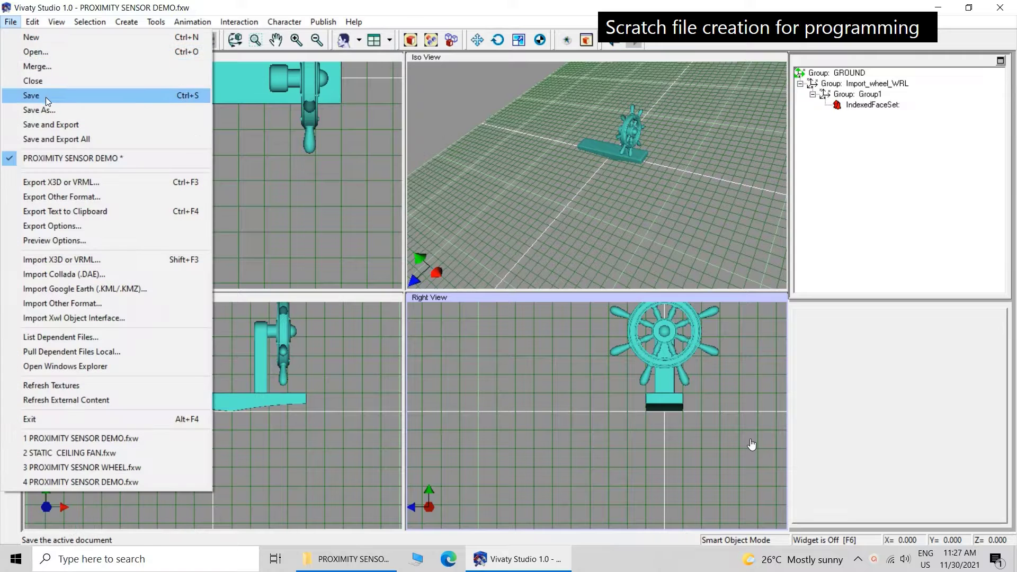
click(37, 109)
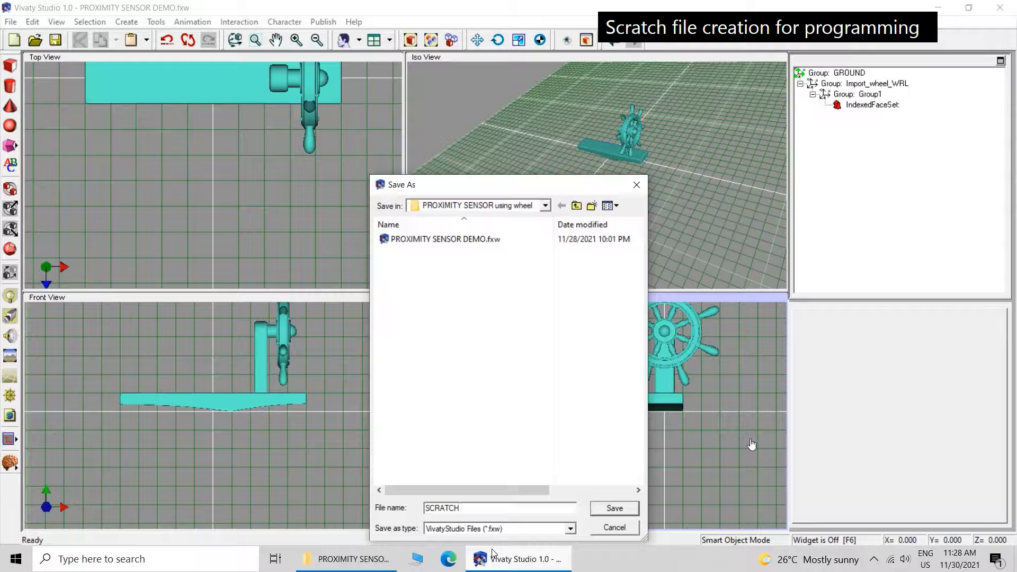
text(FILE FOR PROGRA)
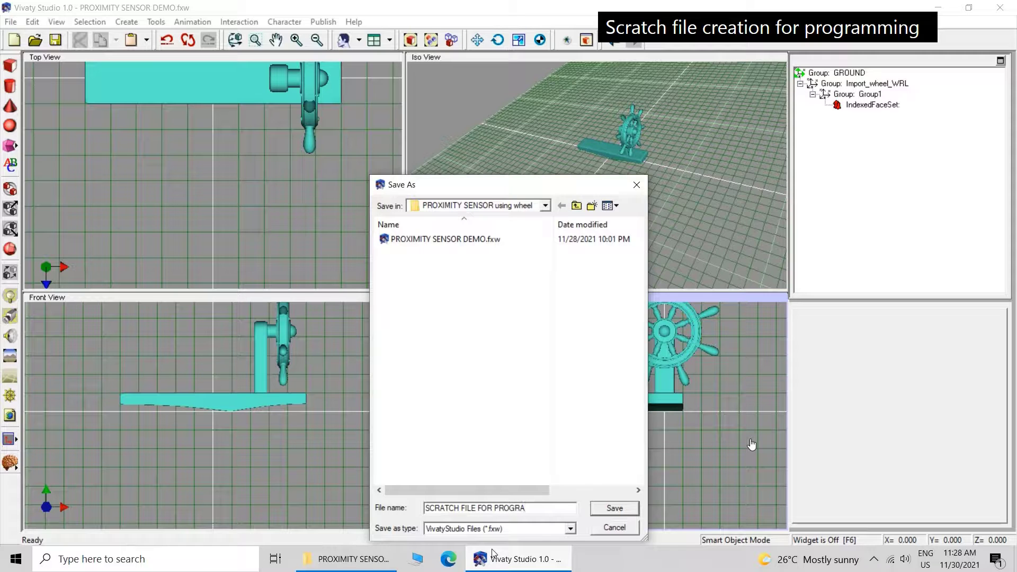
text(MMING)
click(616, 510)
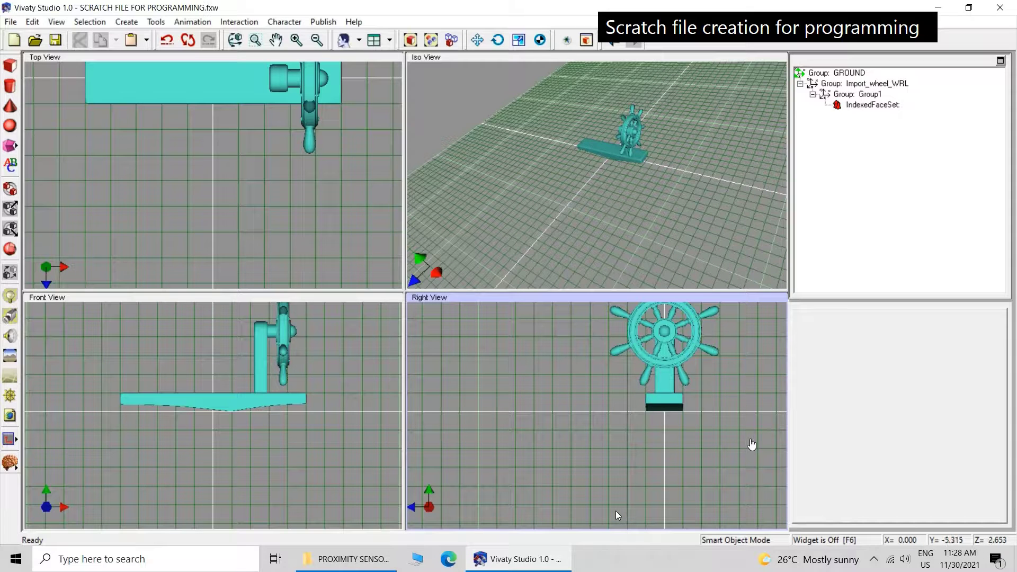
click(871, 105)
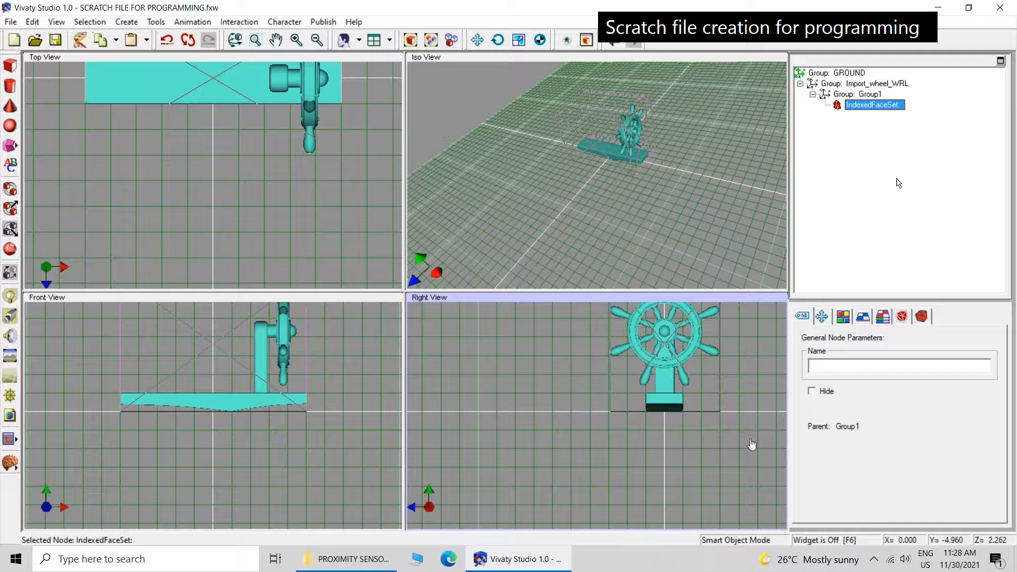
click(875, 561)
click(854, 534)
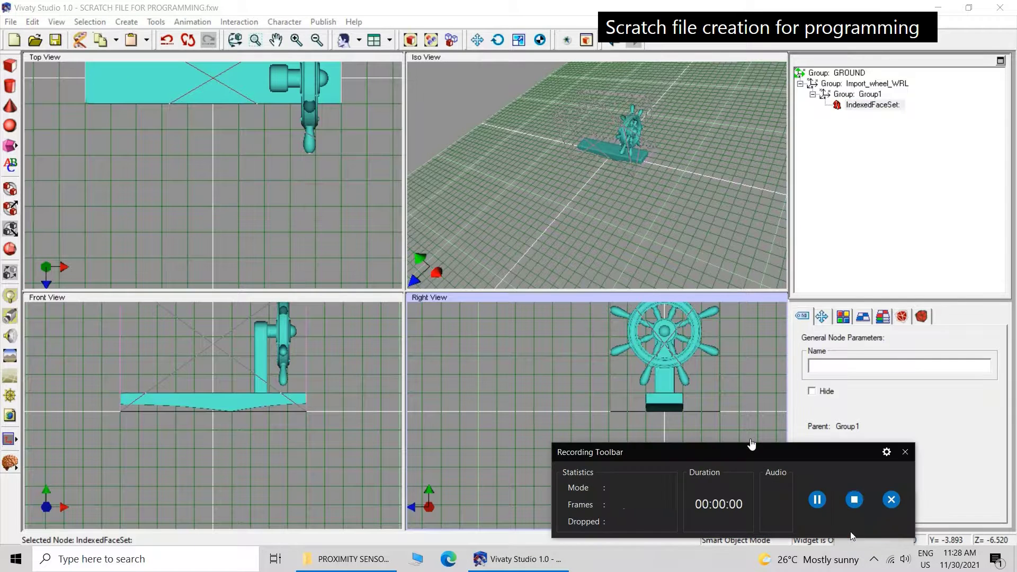